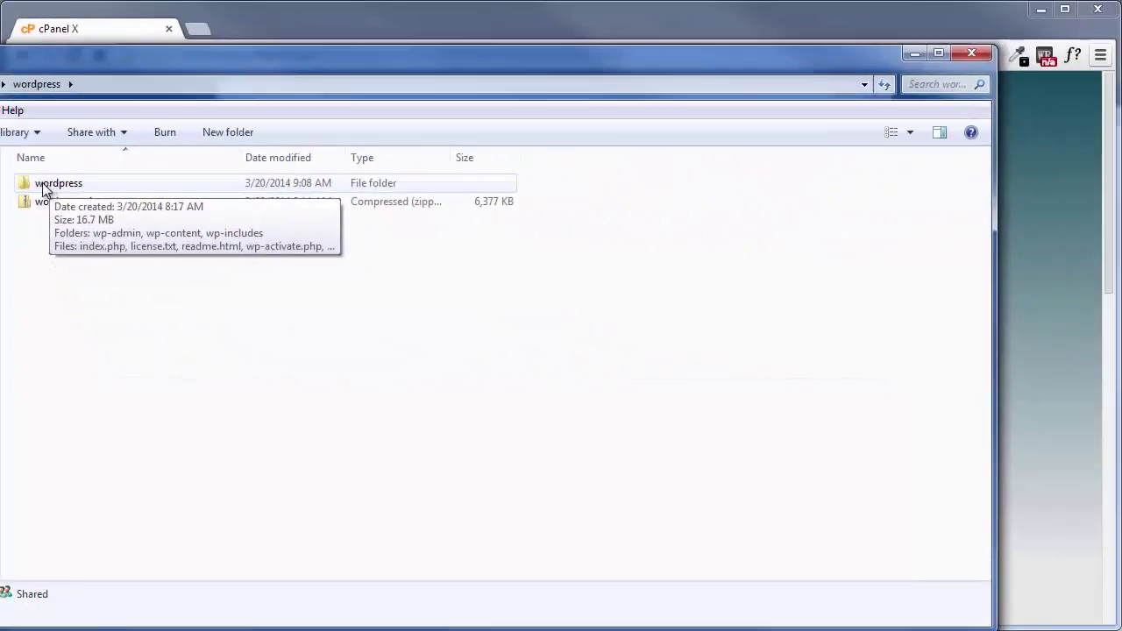
pyautogui.doubleClick(62, 186)
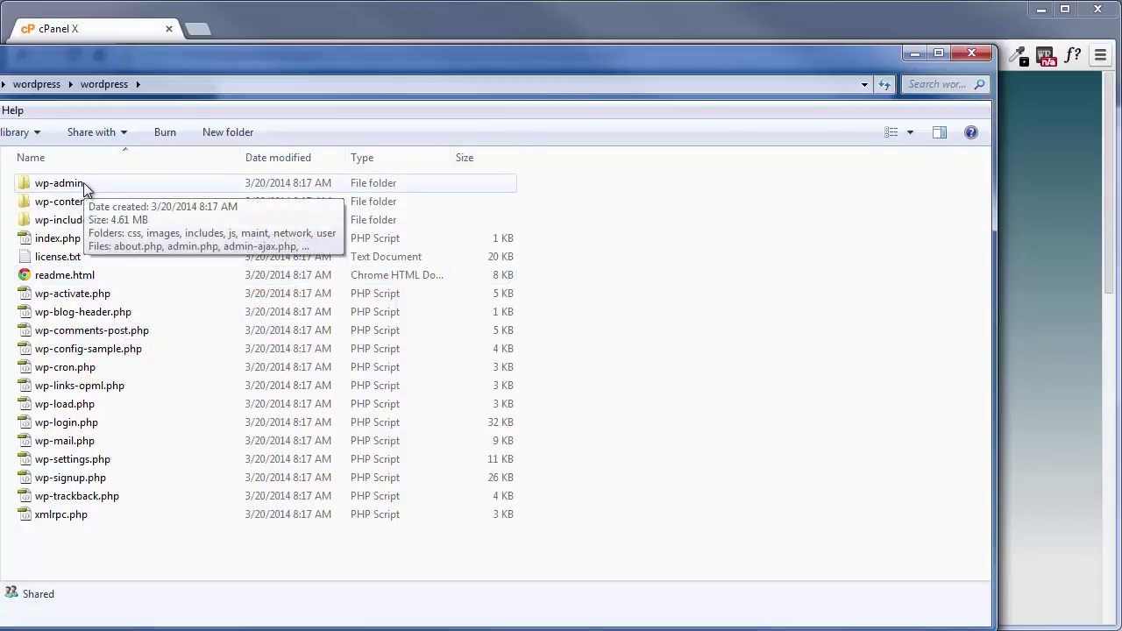
pyautogui.click(35, 84)
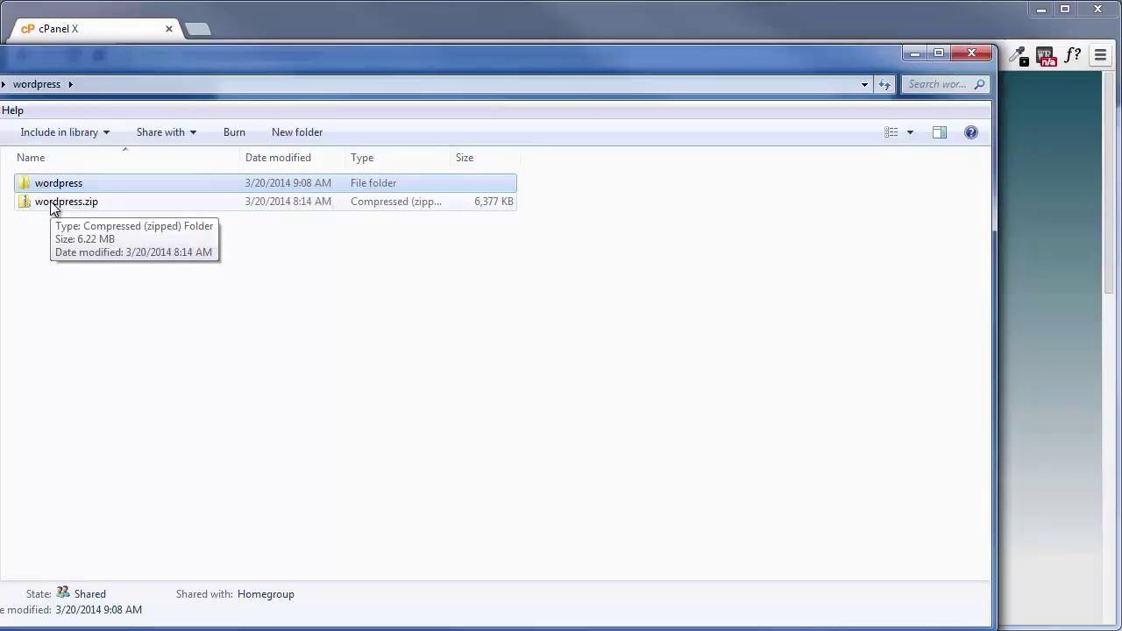
pyautogui.rightClick(53, 208)
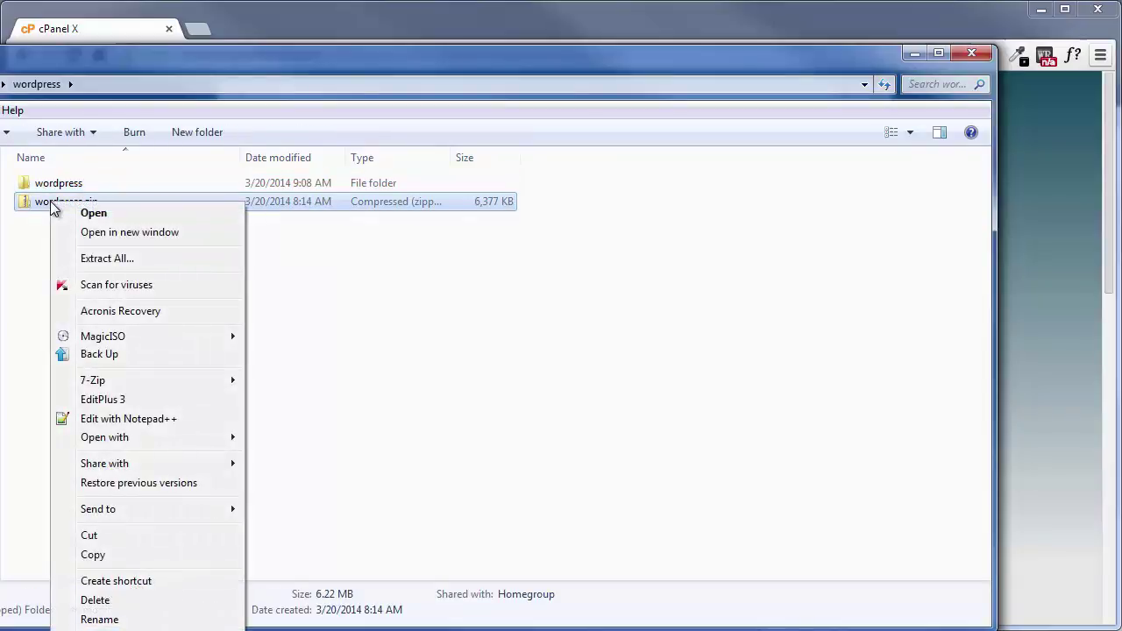
pyautogui.click(127, 255)
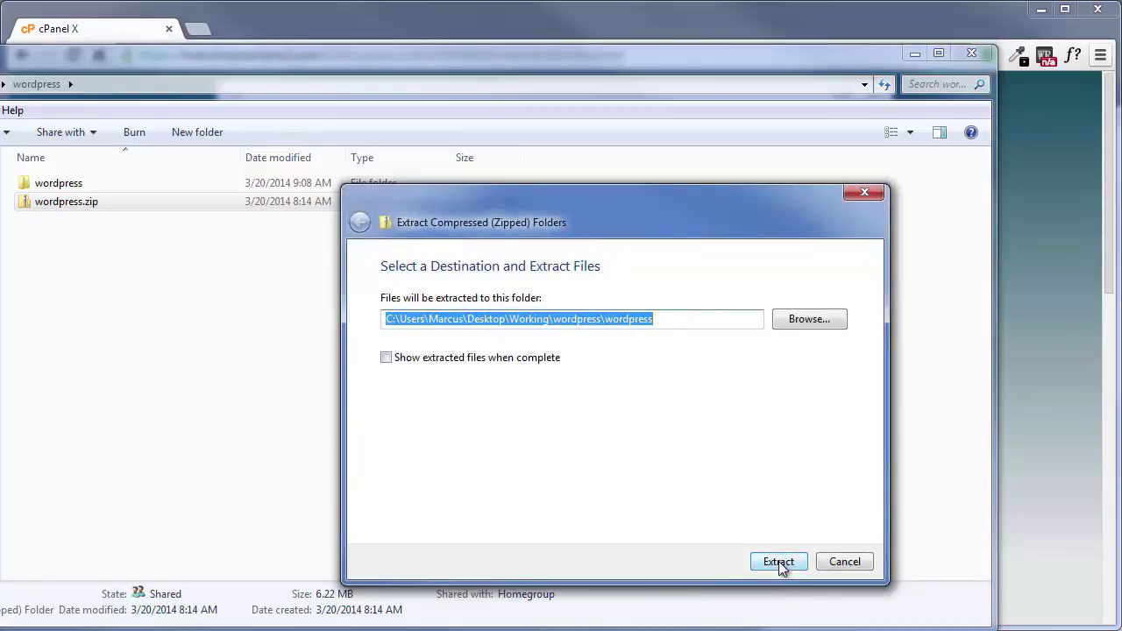
pyautogui.click(846, 562)
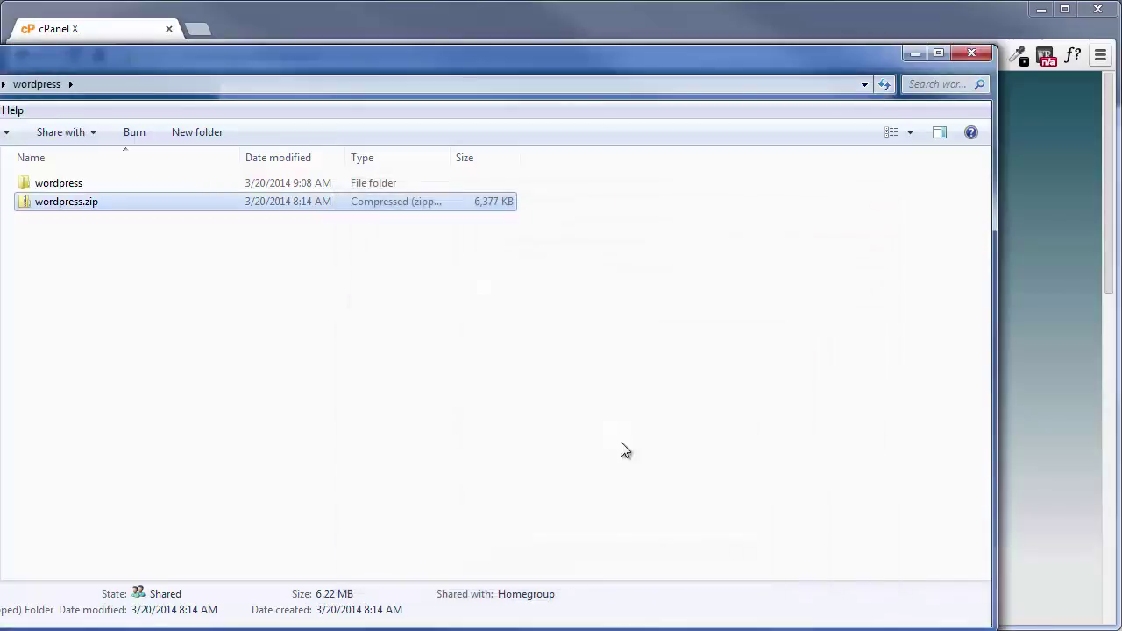
# Compress all files and folders inside the extracted wordpress folder into a single zip archive
pyautogui.doubleClick(50, 186)
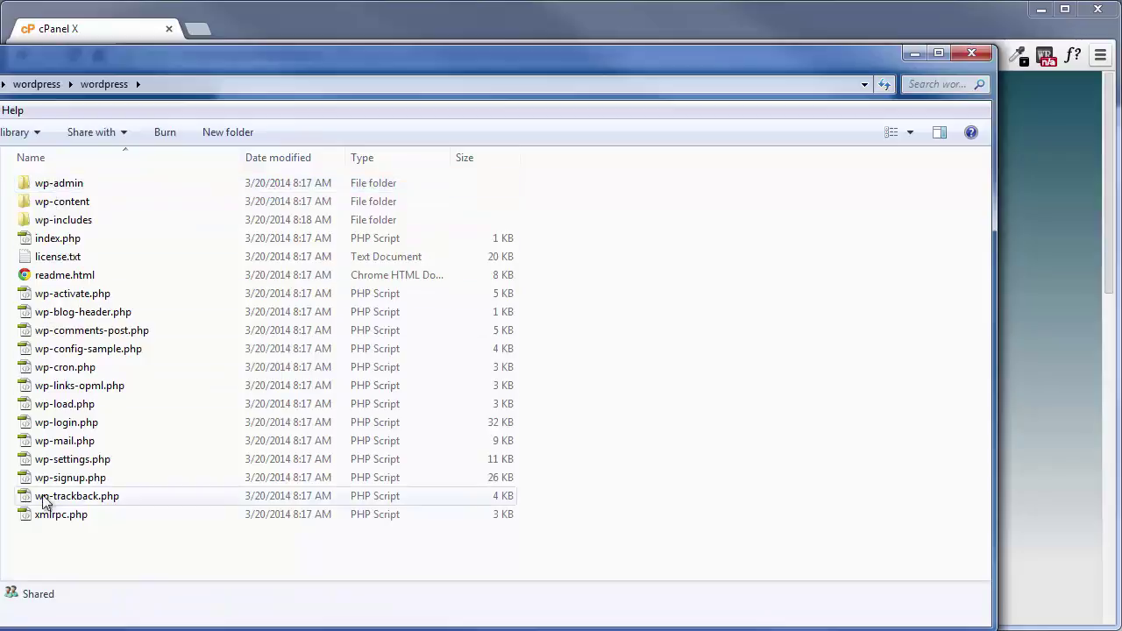
pyautogui.click(79, 186)
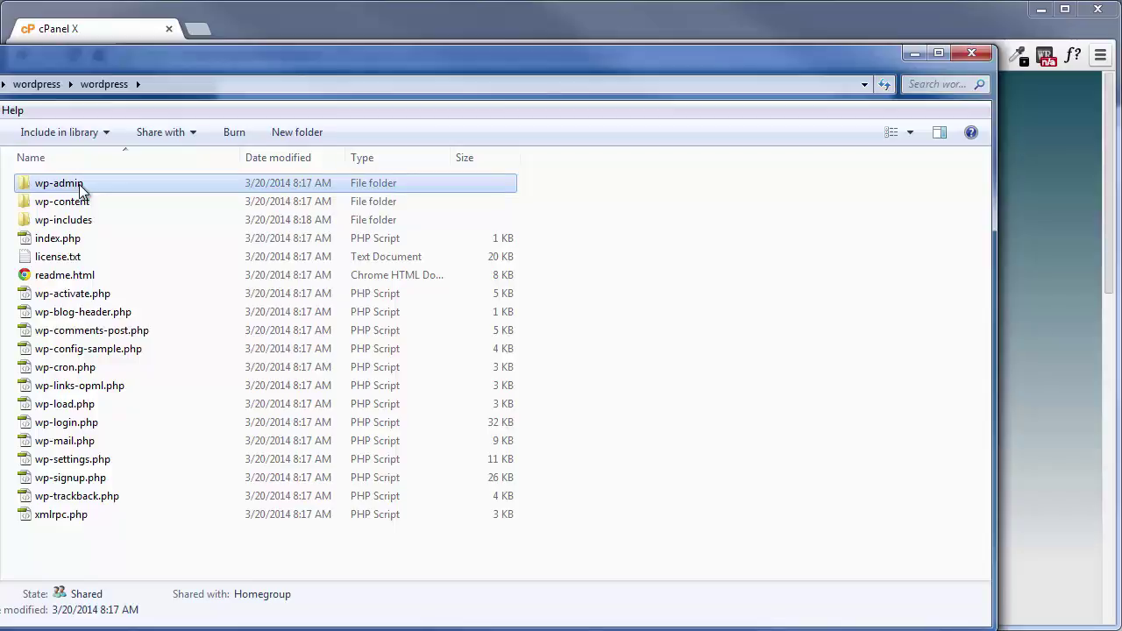
pyautogui.keyDown('shift'); pyautogui.click(73, 517); pyautogui.keyUp('shift')
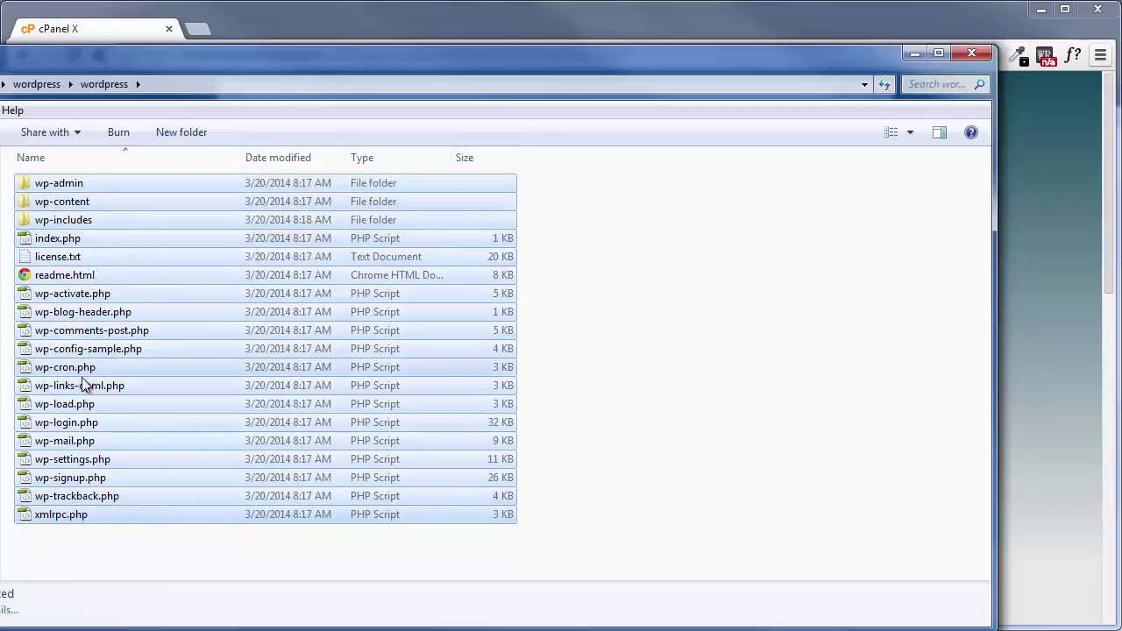
pyautogui.rightClick(68, 298)
pyautogui.moveTo(123, 496)
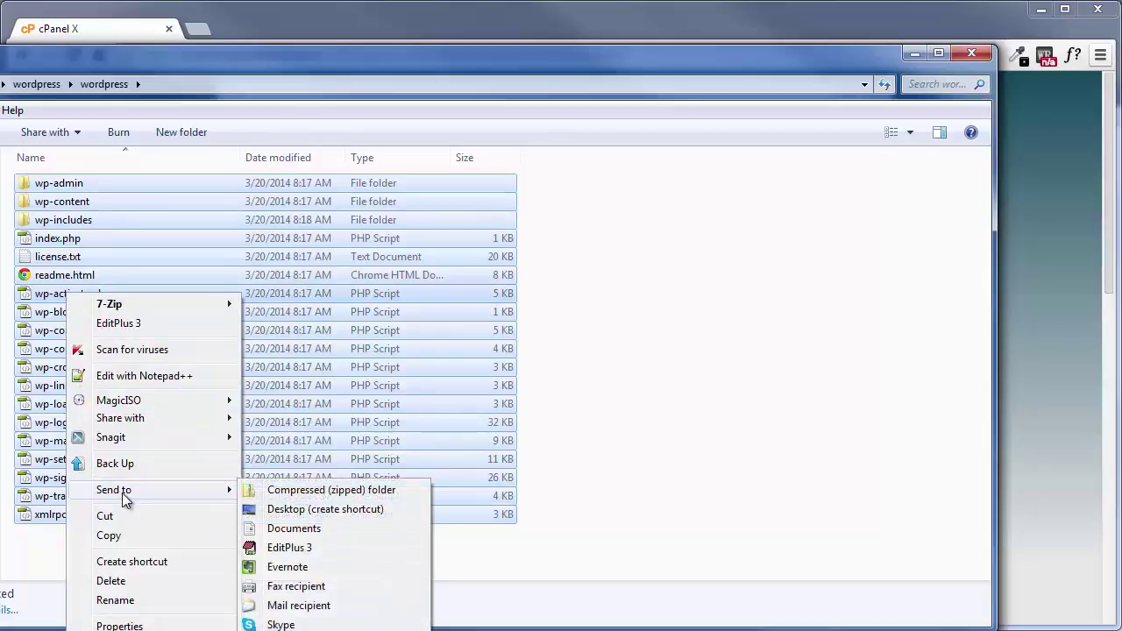
pyautogui.click(290, 491)
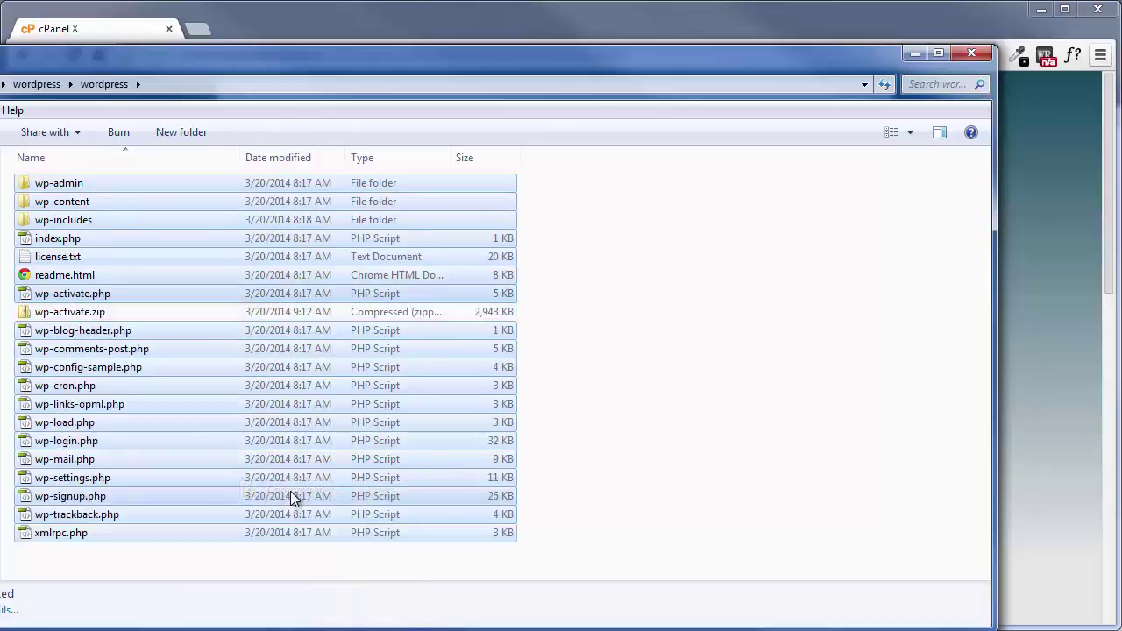
pyautogui.click(67, 314)
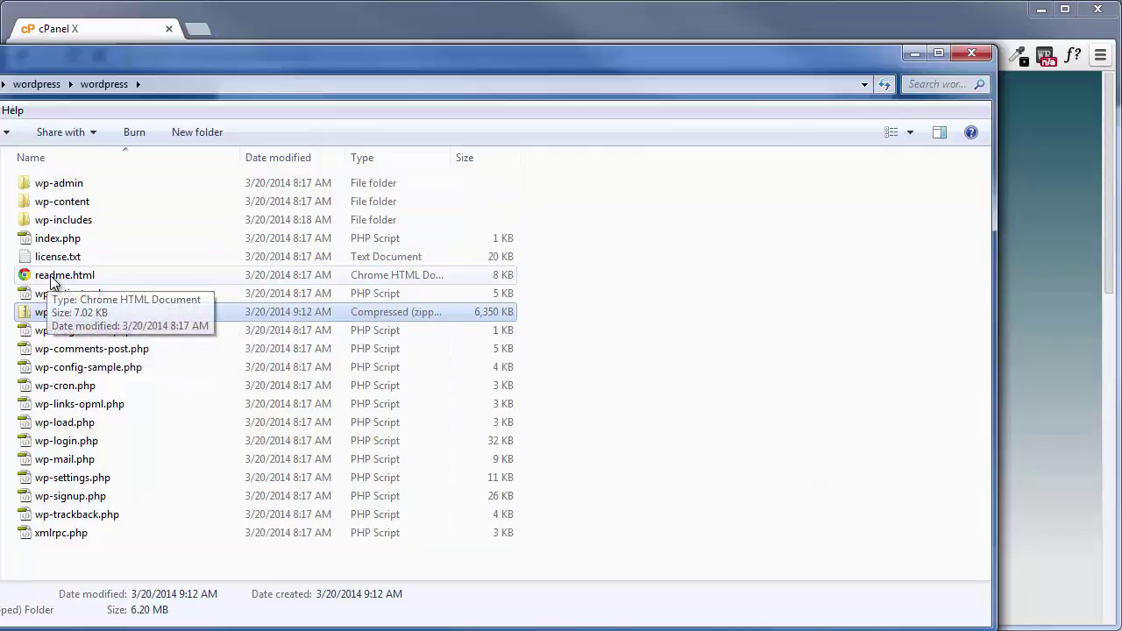
# Open readme.html from the wordpress folder and read through the installation instructions
pyautogui.doubleClick(51, 279)
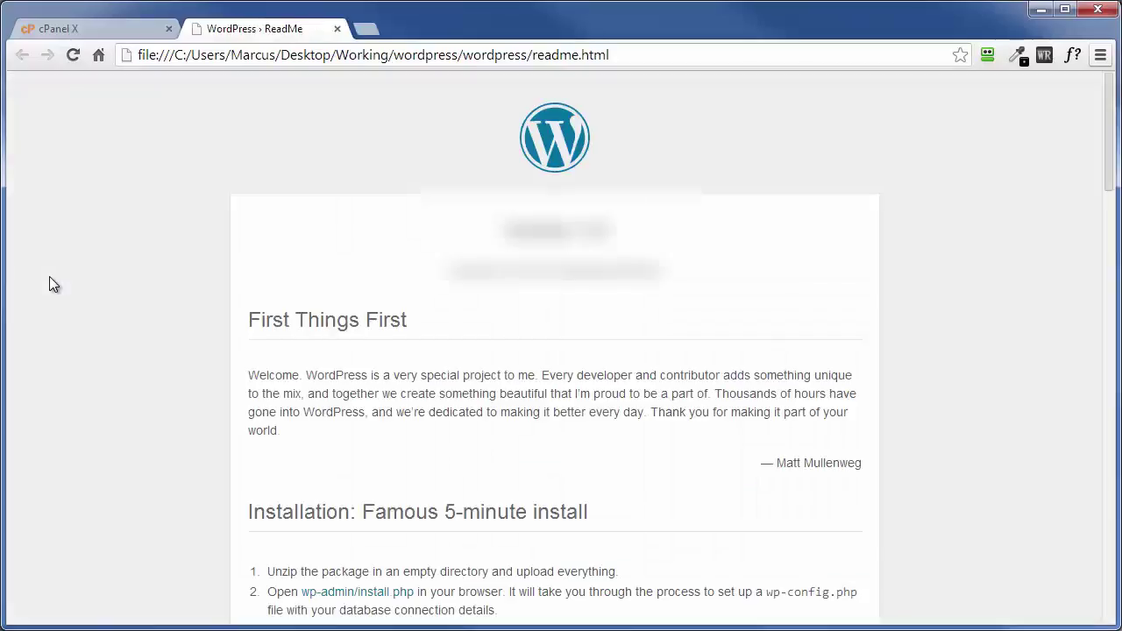
pyautogui.scroll(-5, 66, 299)
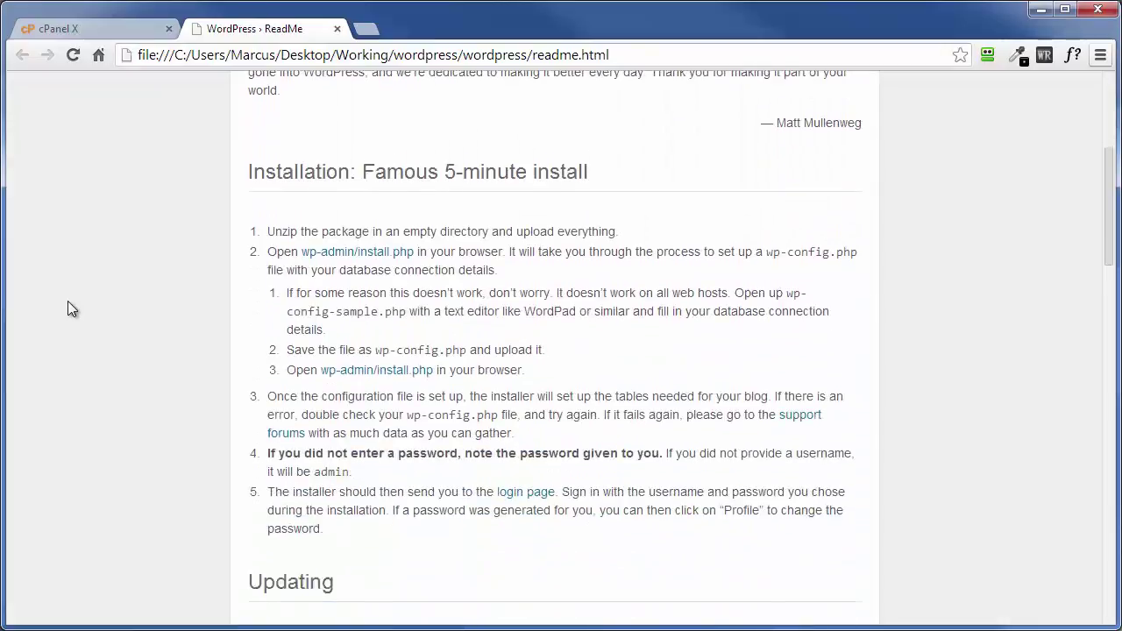
pyautogui.scroll(-7, 68, 302)
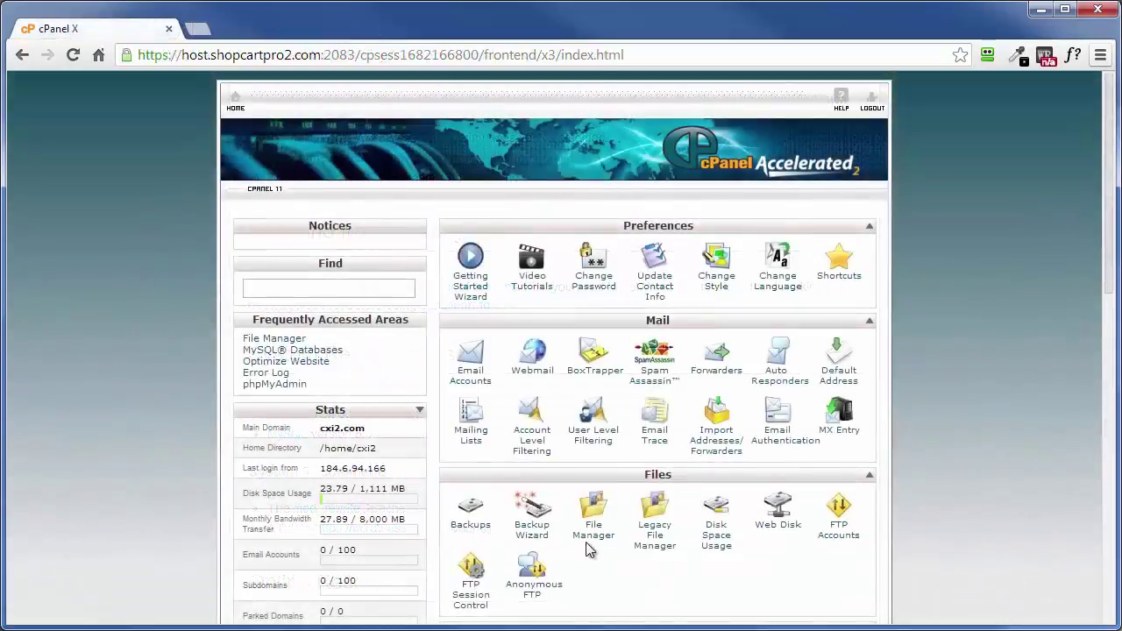
# Upload wp-activate.zip to the public_html directory with the cPanel File Manager
pyautogui.click(593, 535)
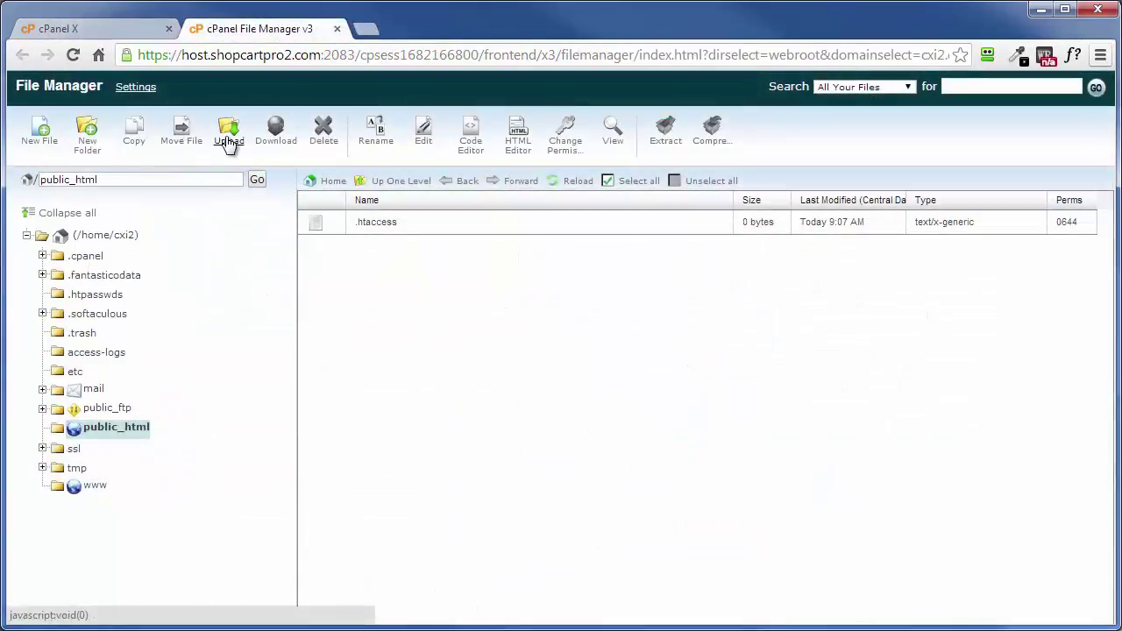
pyautogui.click(226, 134)
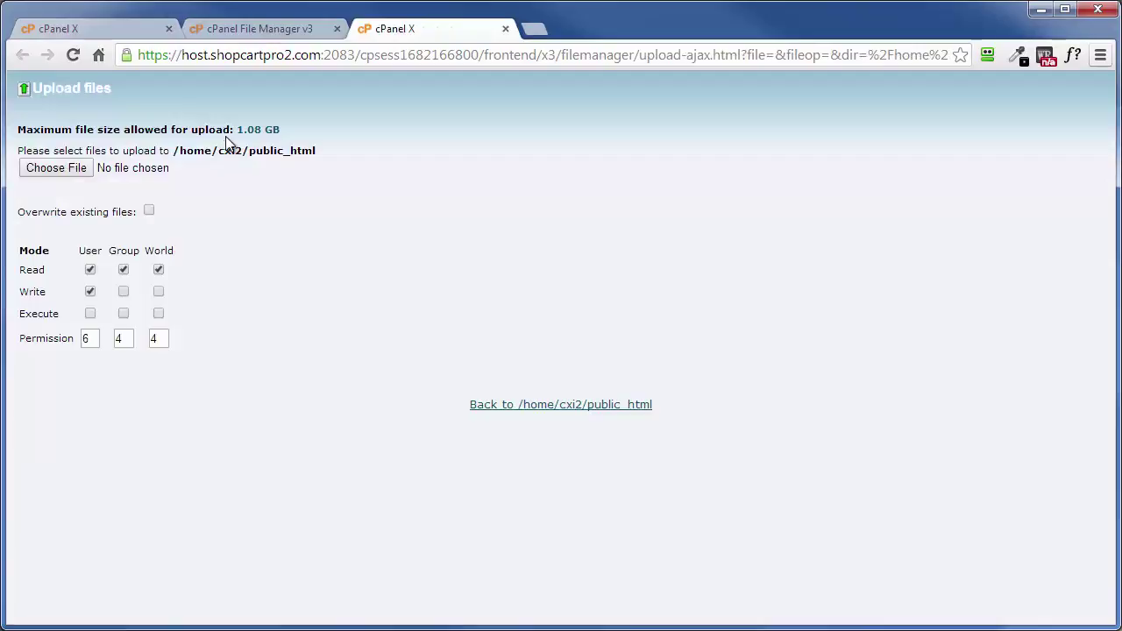
pyautogui.click(48, 169)
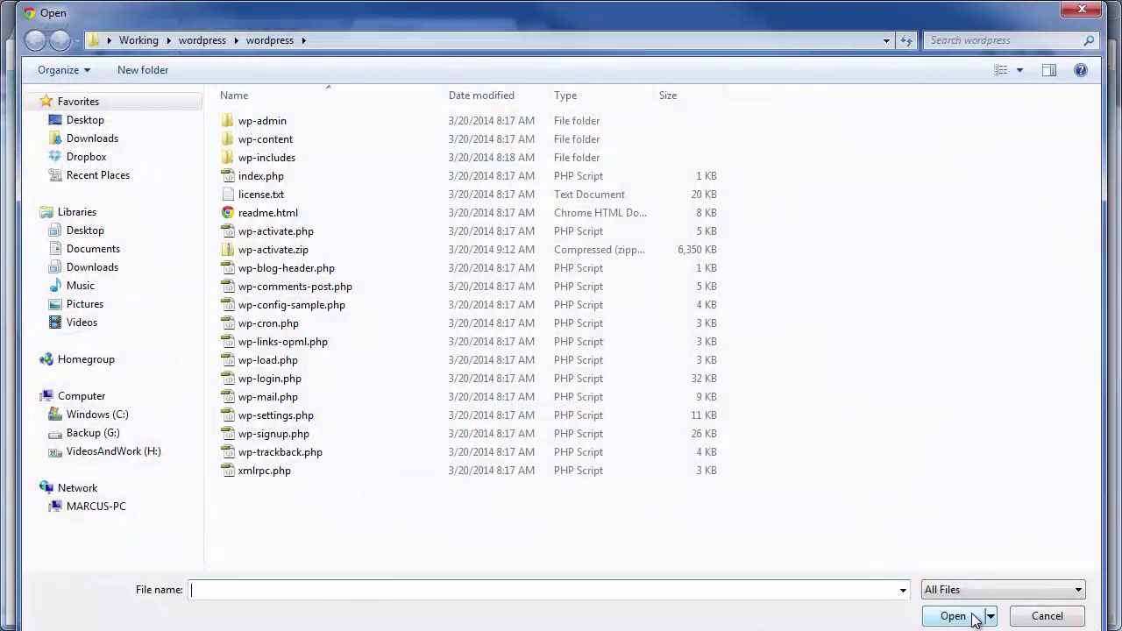
pyautogui.click(263, 250)
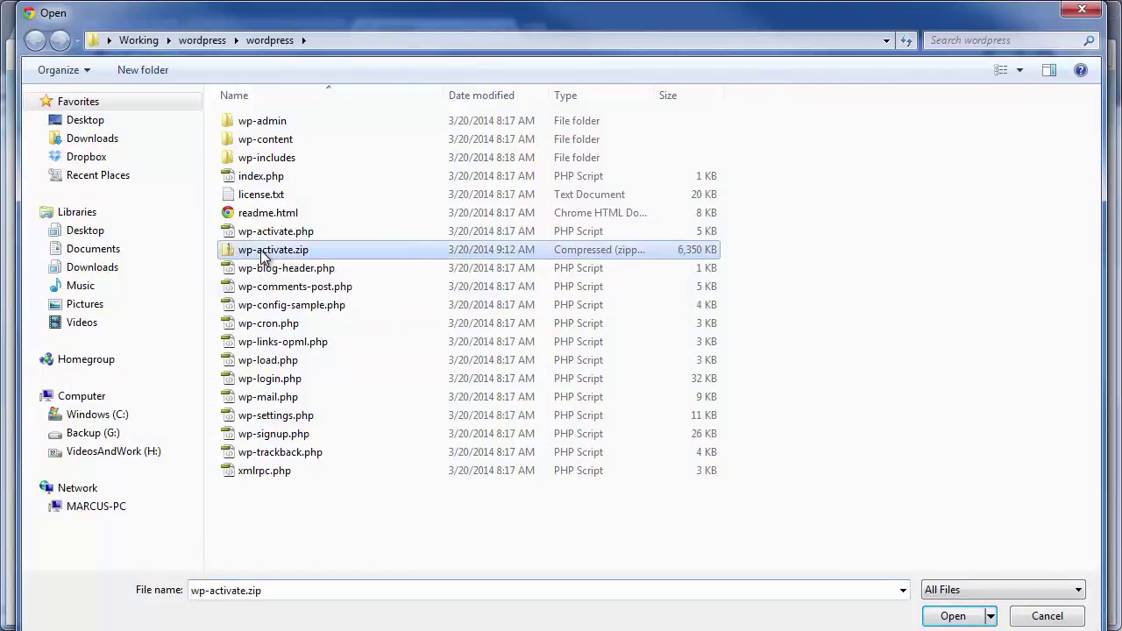
pyautogui.click(955, 618)
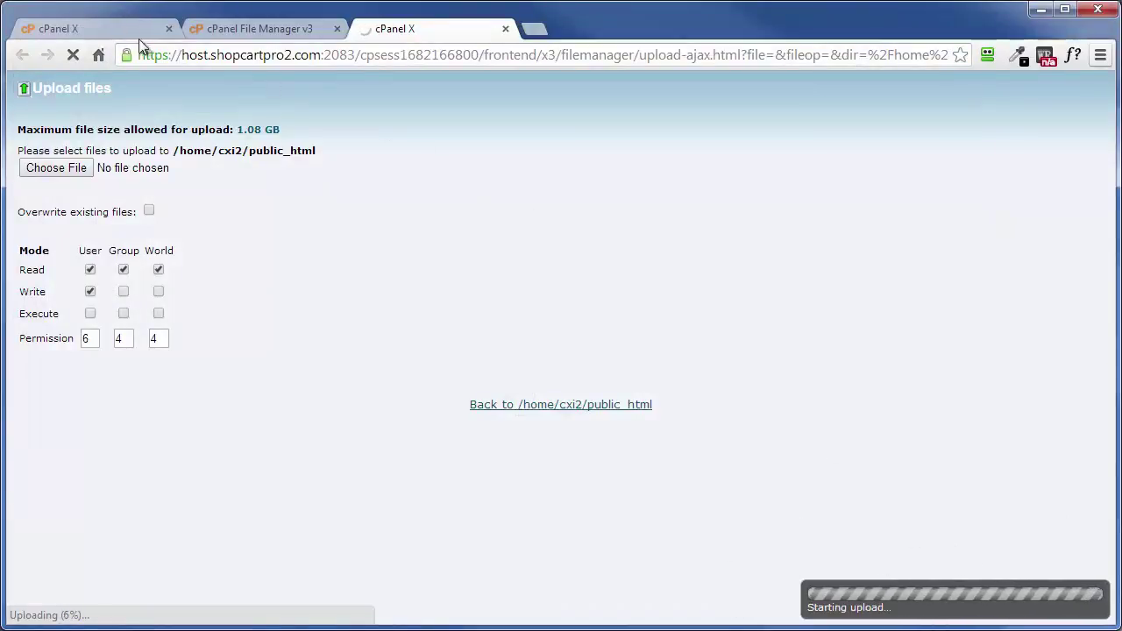
# Return to the cPanel home page and open MySQL Databases
pyautogui.click(103, 28)
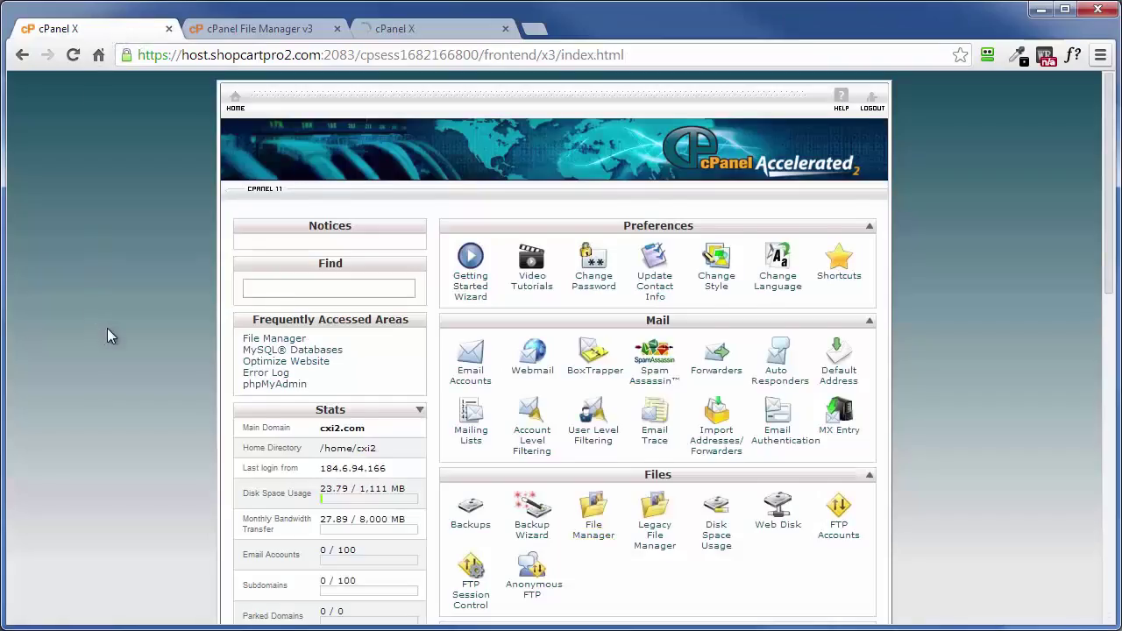
pyautogui.scroll(-6, 111, 352)
pyautogui.scroll(-3, 110, 352)
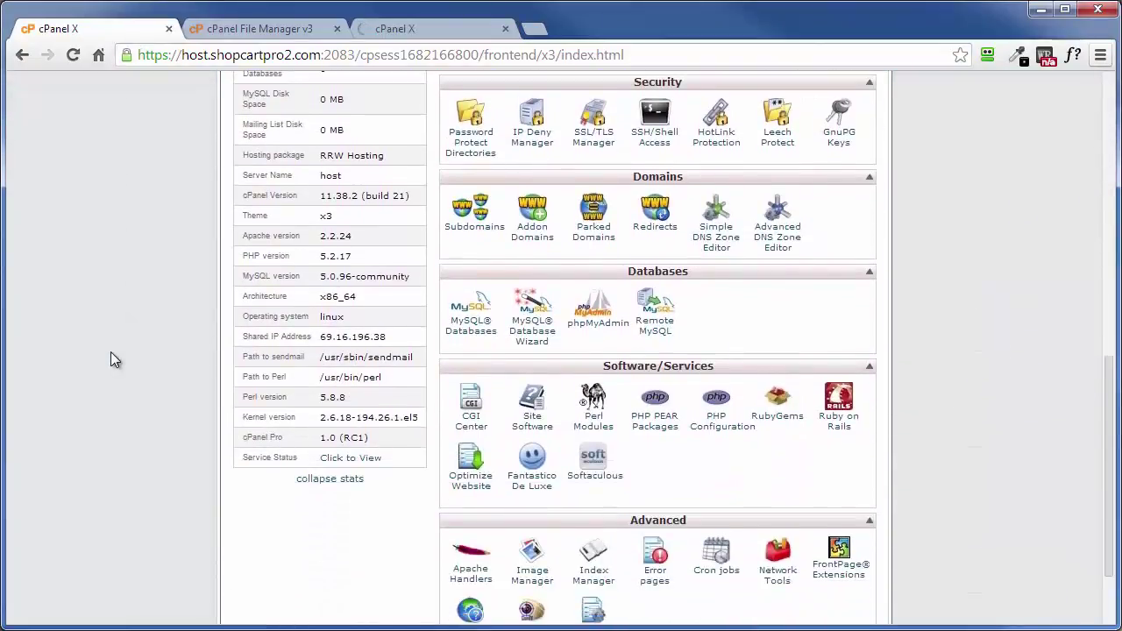
pyautogui.click(466, 327)
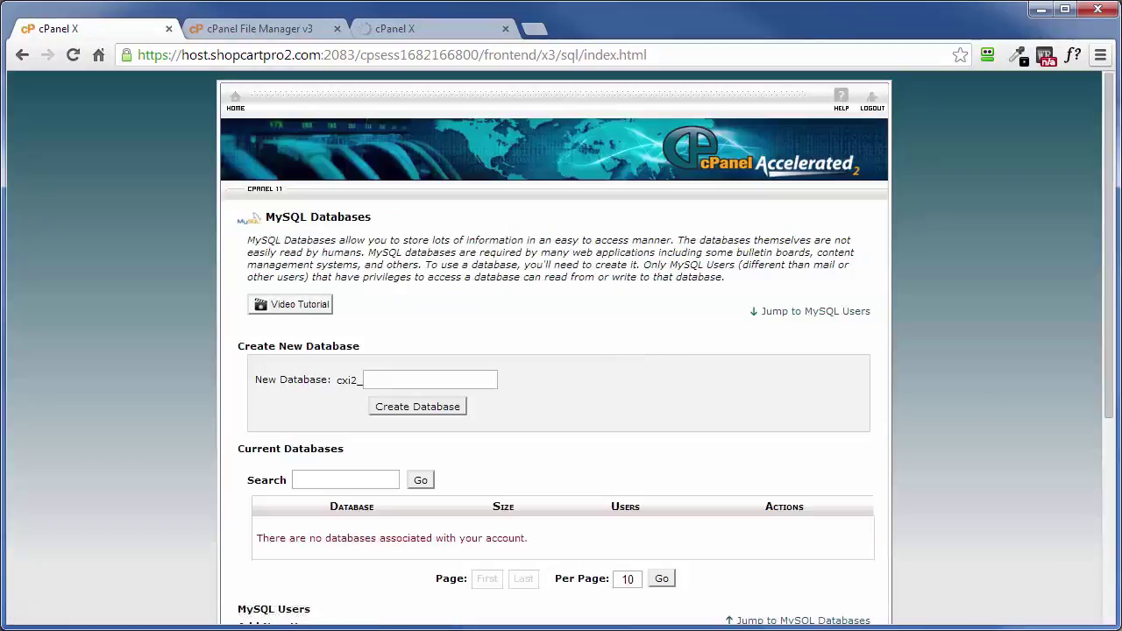
# Create a new MySQL database named dthf4 after the cxi2_ prefix
pyautogui.scroll(-3, 543, 375)
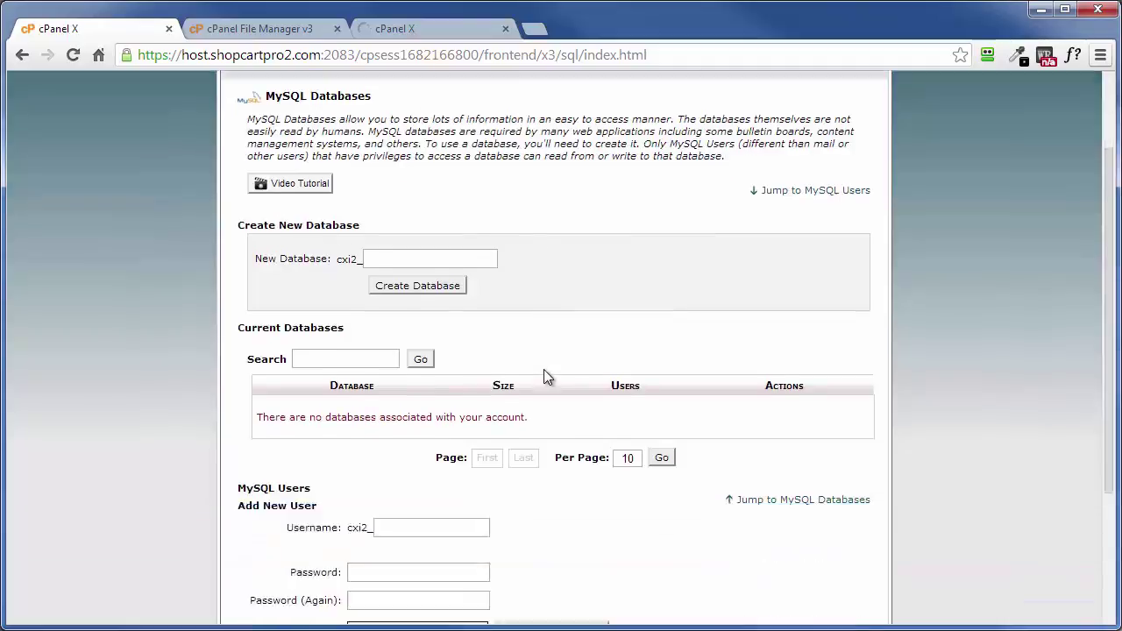
pyautogui.scroll(-5, 544, 376)
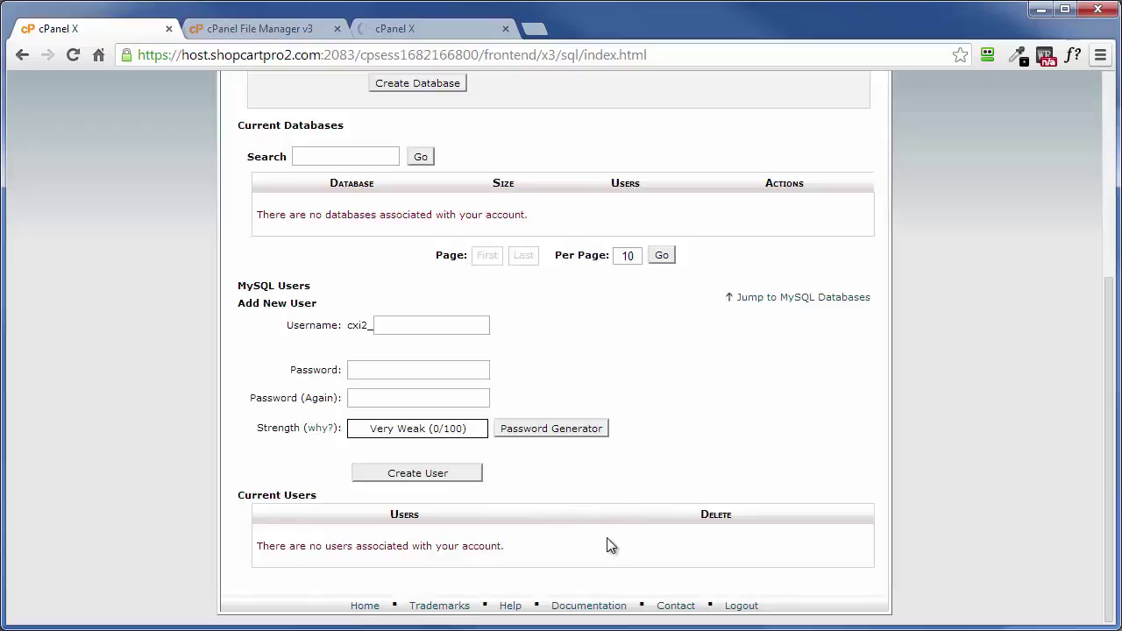
pyautogui.scroll(4, 611, 545)
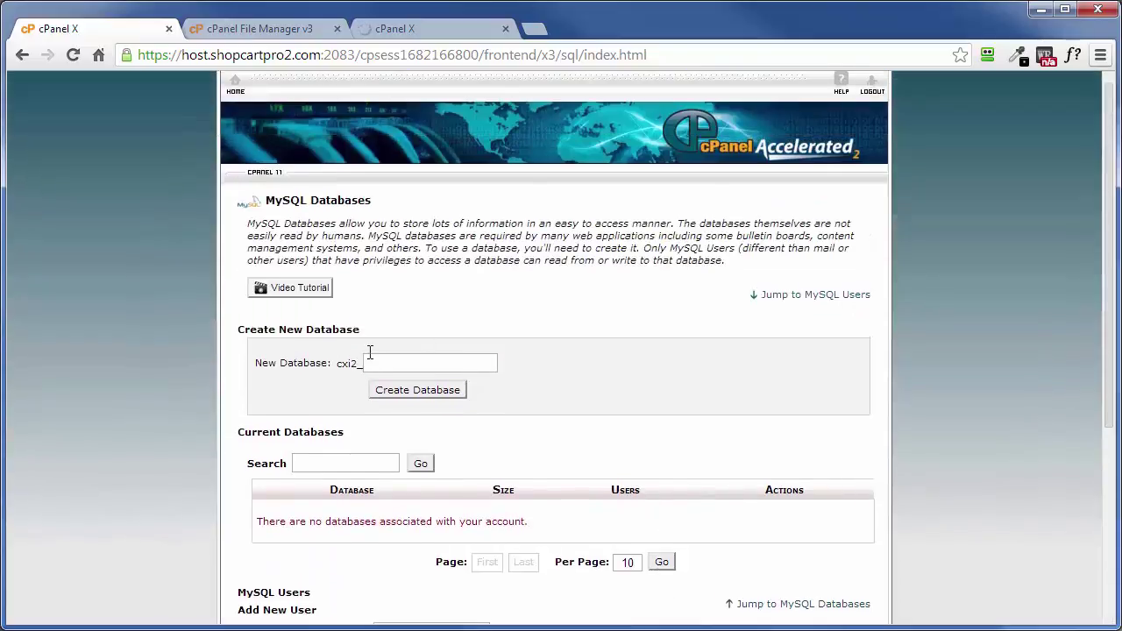
pyautogui.click(379, 362)
pyautogui.write('dthf4')
pyautogui.click(407, 394)
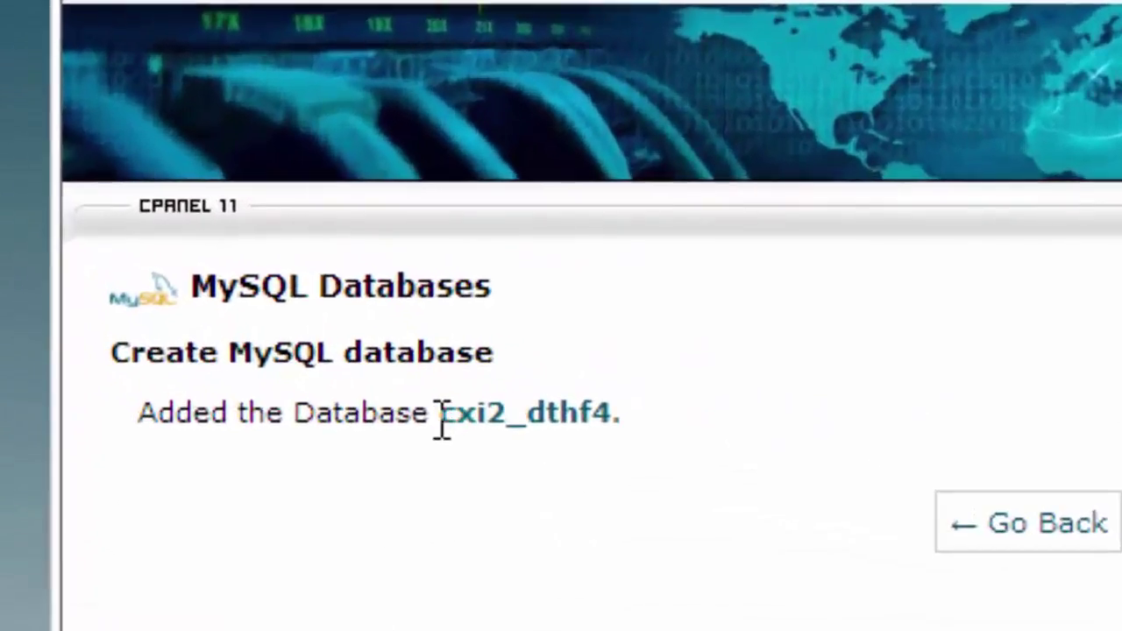
# Copy the database name cxi2_dthf4 into the Database Name line of login-stuff.txt in Notepad
pyautogui.moveTo(442, 425); pyautogui.dragTo(608, 412)
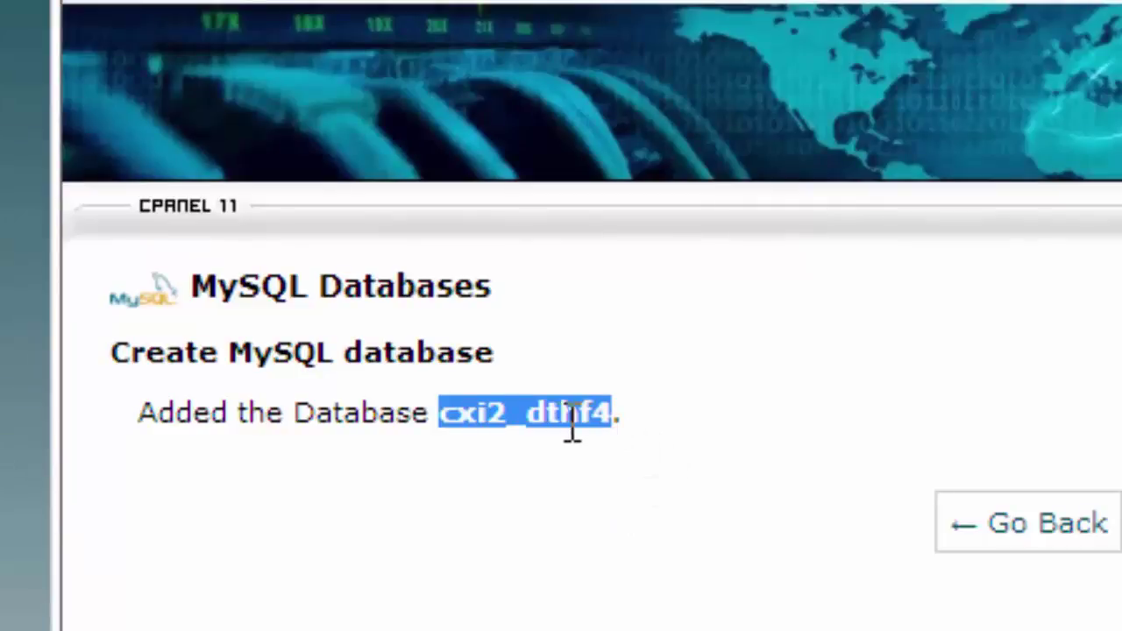
pyautogui.rightClick(538, 405)
pyautogui.click(605, 443)
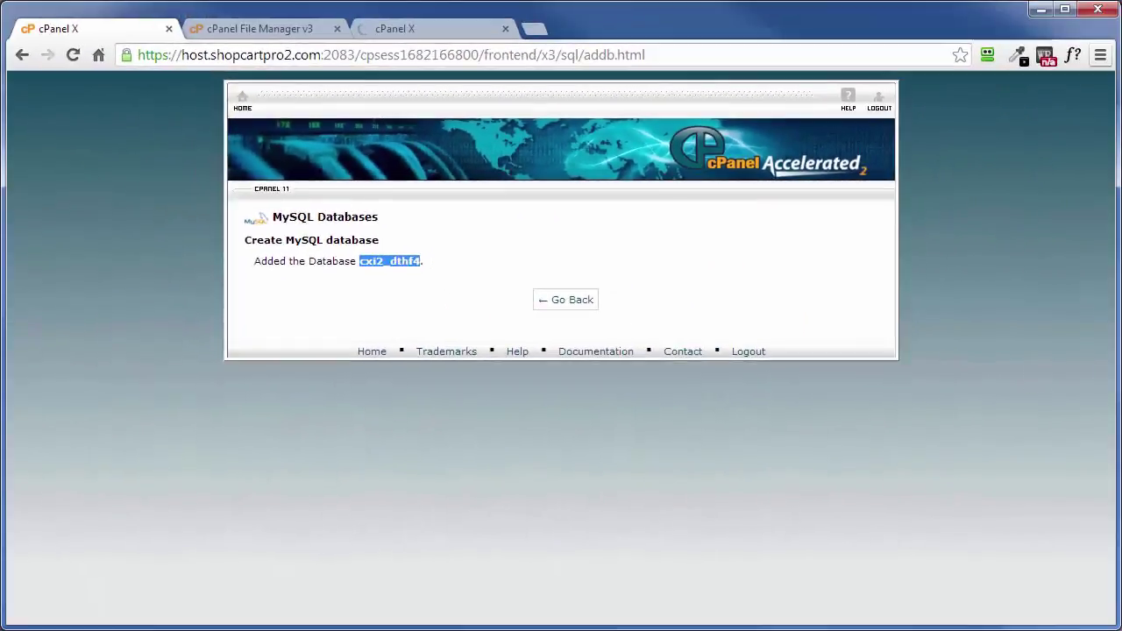
pyautogui.hotkey('alt', 'Tab')
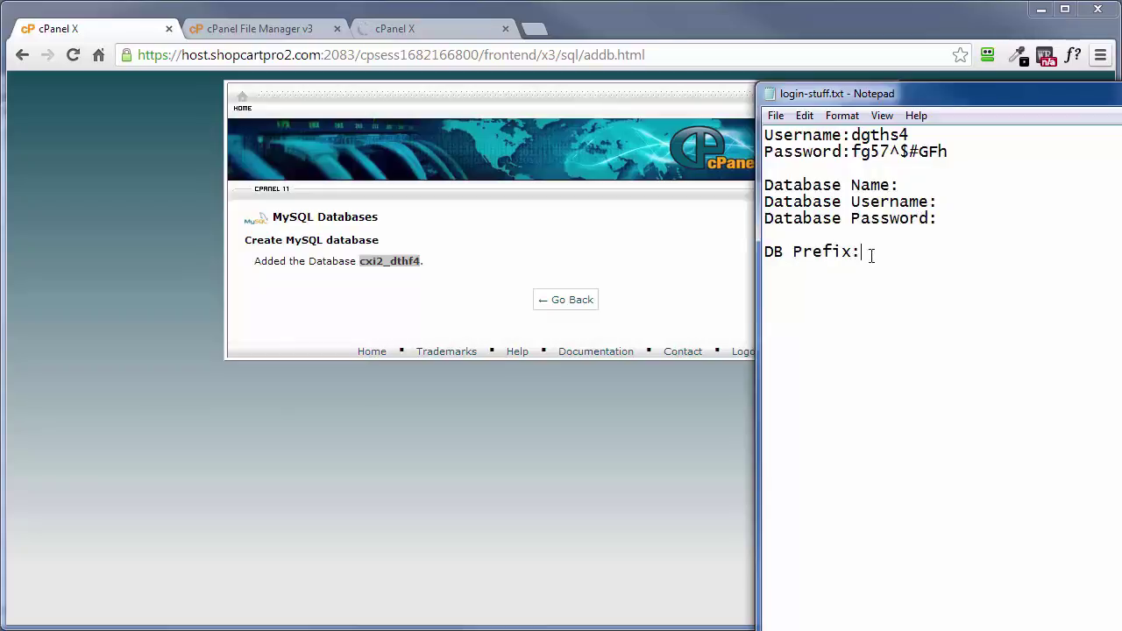
pyautogui.rightClick(911, 185)
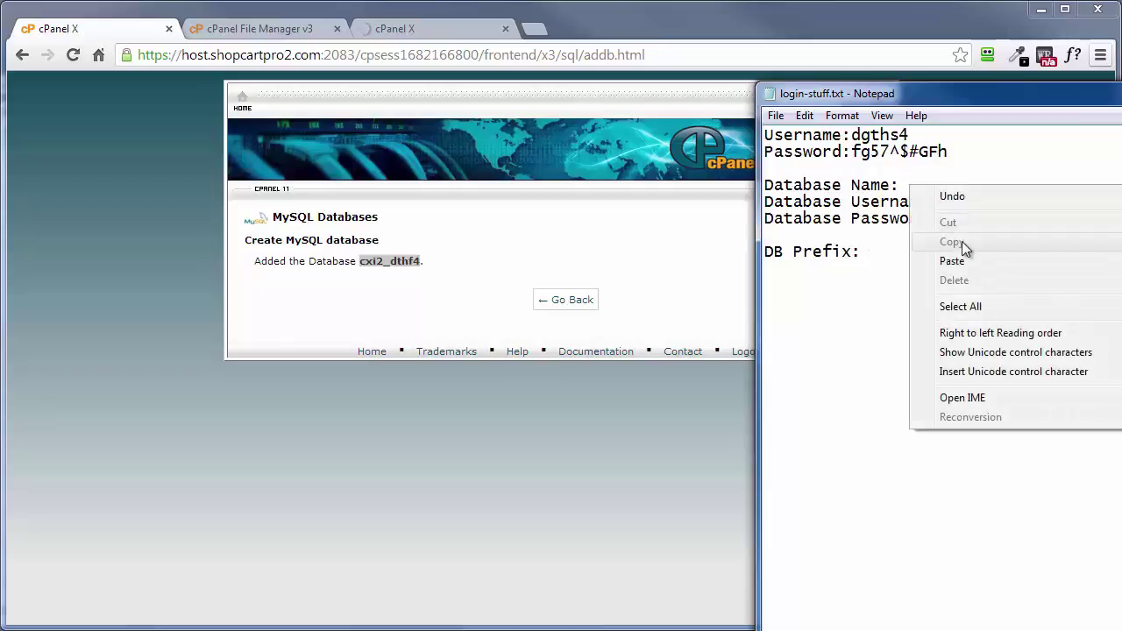
pyautogui.click(955, 258)
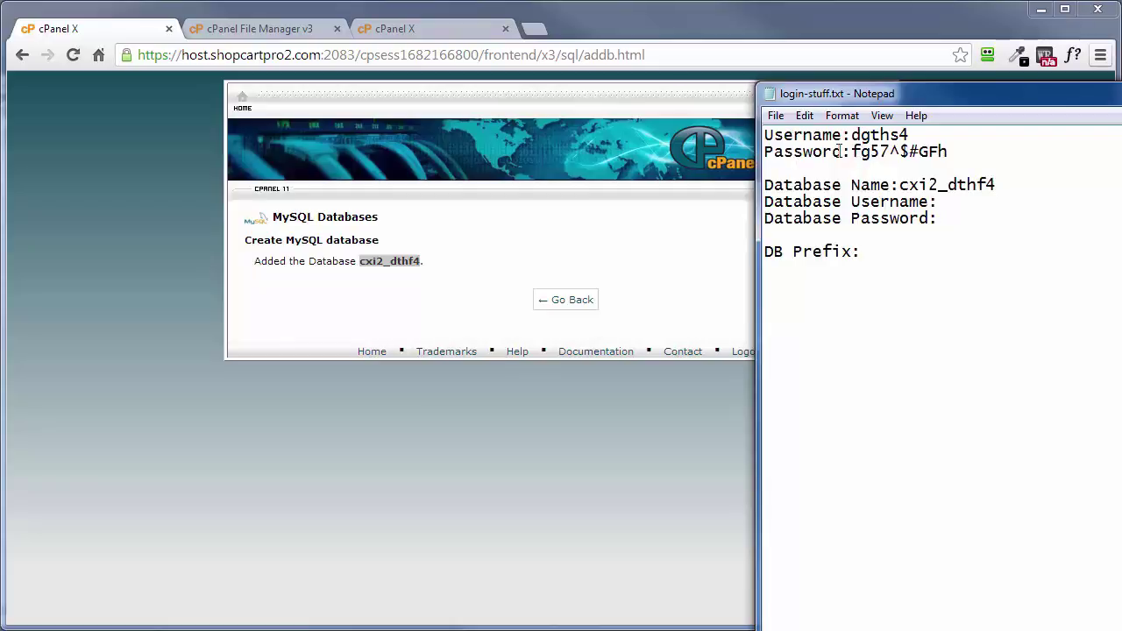
# Go back in cPanel to the MySQL Databases page and bring up the Add New User form
pyautogui.click(456, 306)
pyautogui.click(543, 302)
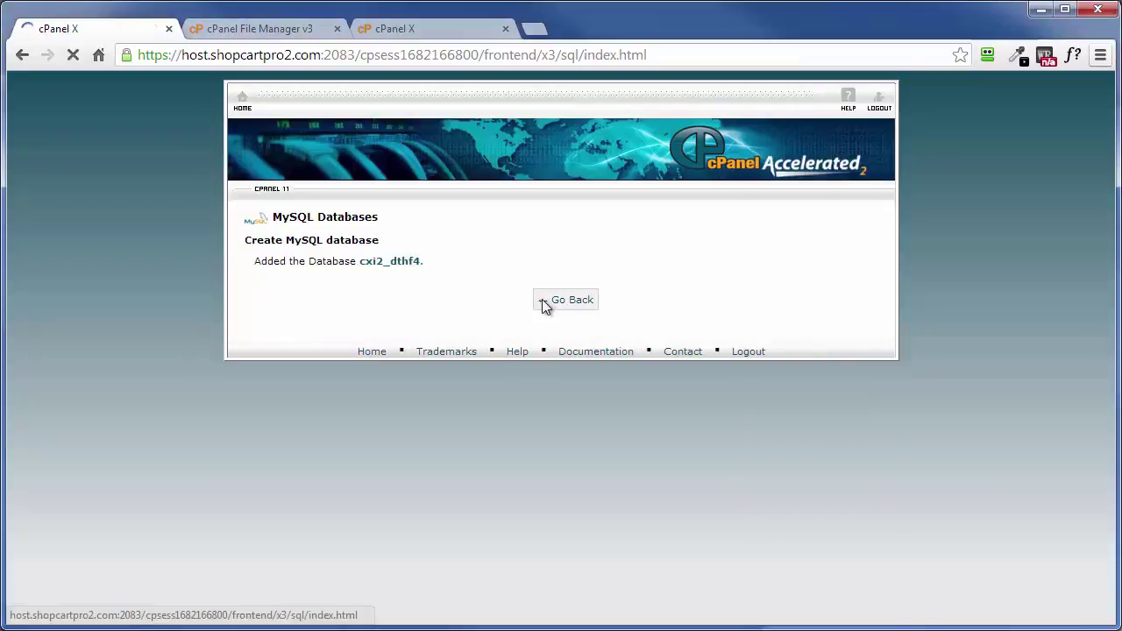
pyautogui.scroll(-6, 553, 303)
pyautogui.scroll(-1, 564, 313)
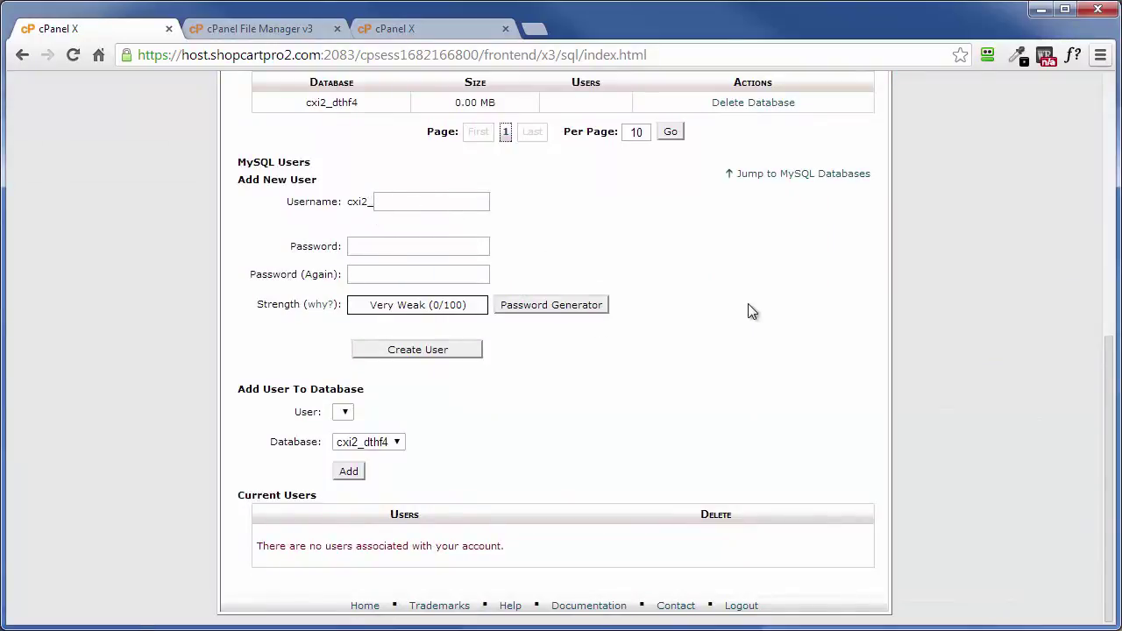
# Copy dthf4 from the Database Name line in Notepad and enter it as the new MySQL user's name in cPanel
pyautogui.hotkey('alt', 'Tab')
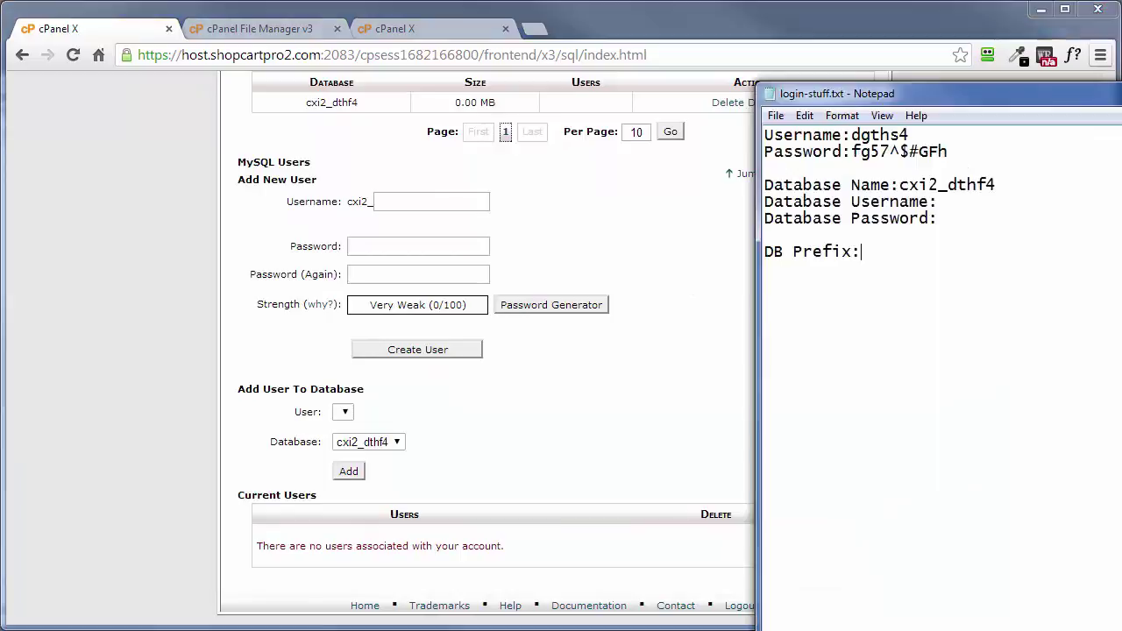
pyautogui.moveTo(948, 184); pyautogui.dragTo(1006, 184)
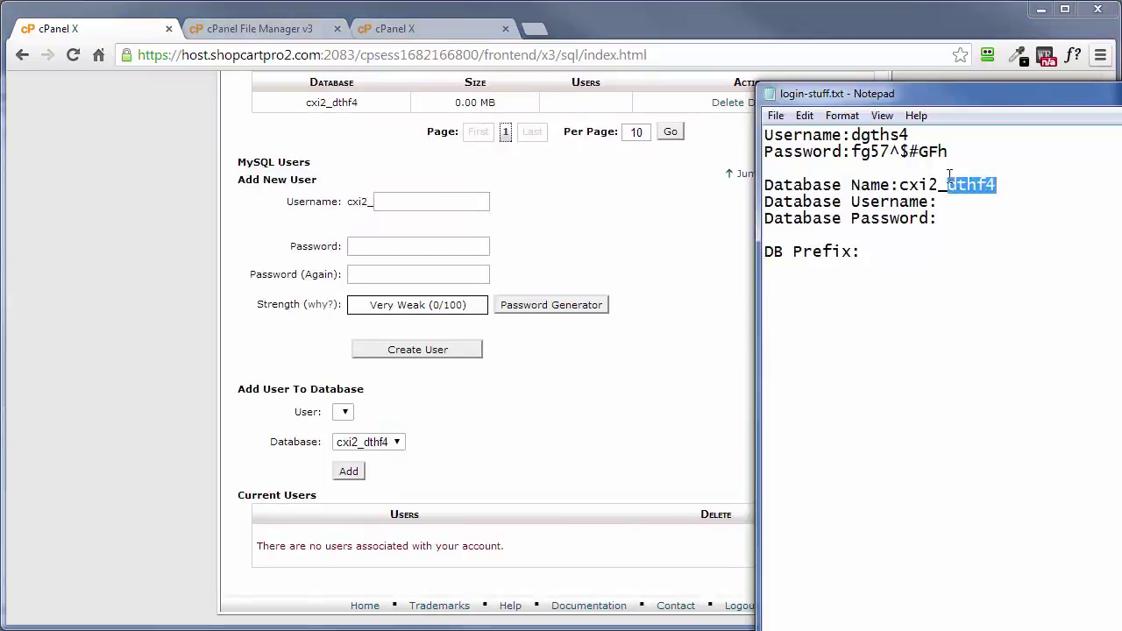
pyautogui.rightClick(975, 186)
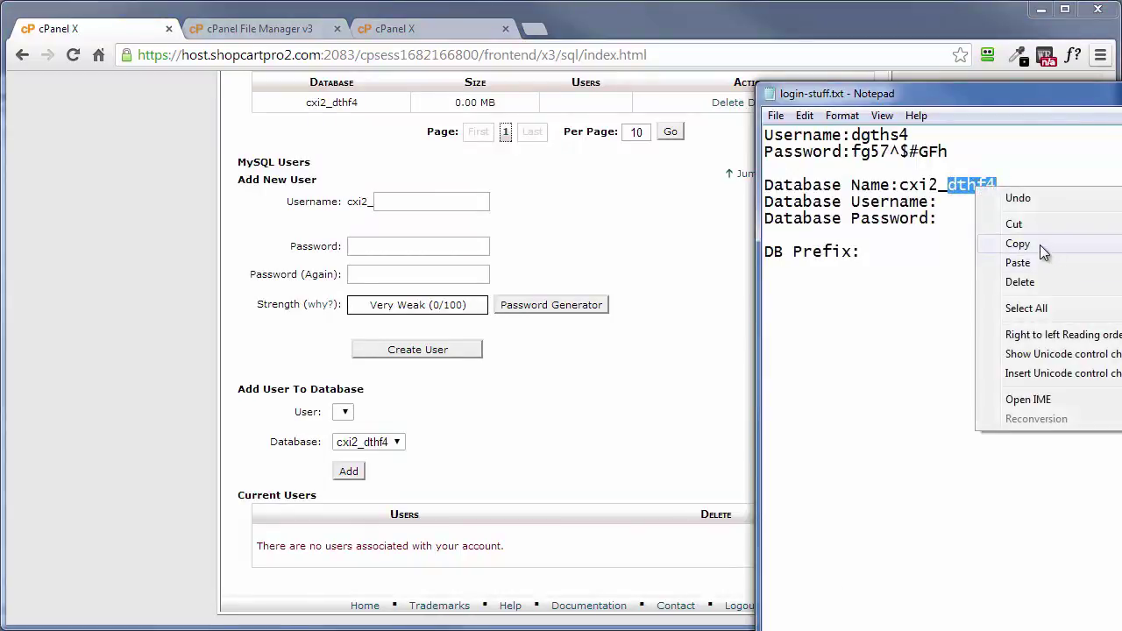
pyautogui.click(1040, 244)
pyautogui.click(693, 359)
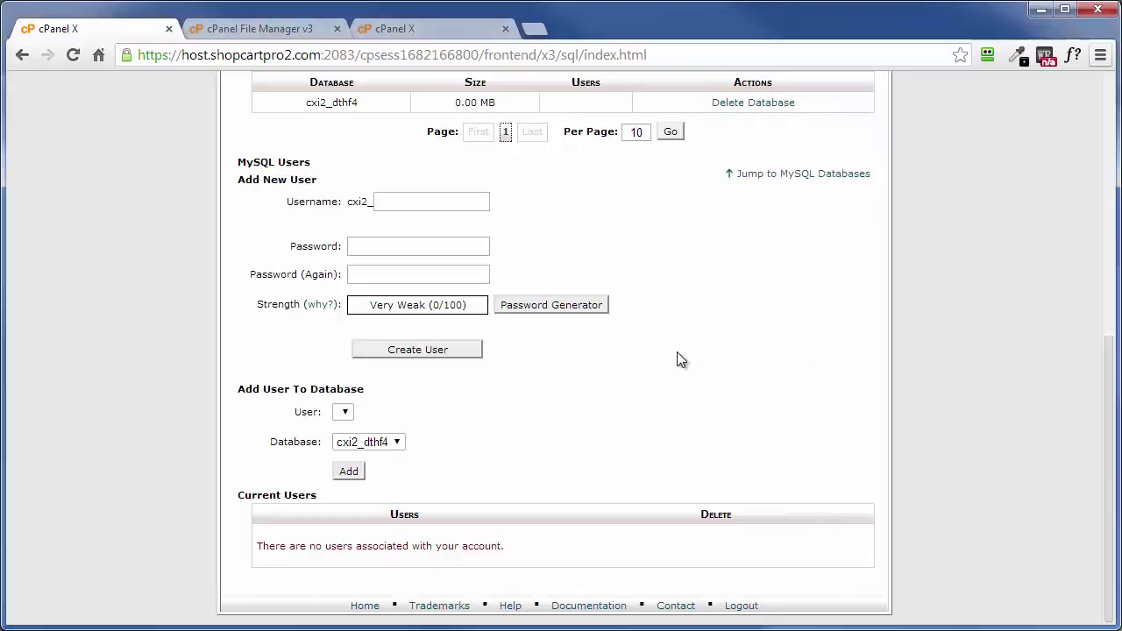
pyautogui.click(404, 200)
pyautogui.hotkey('ctrl', 'v')
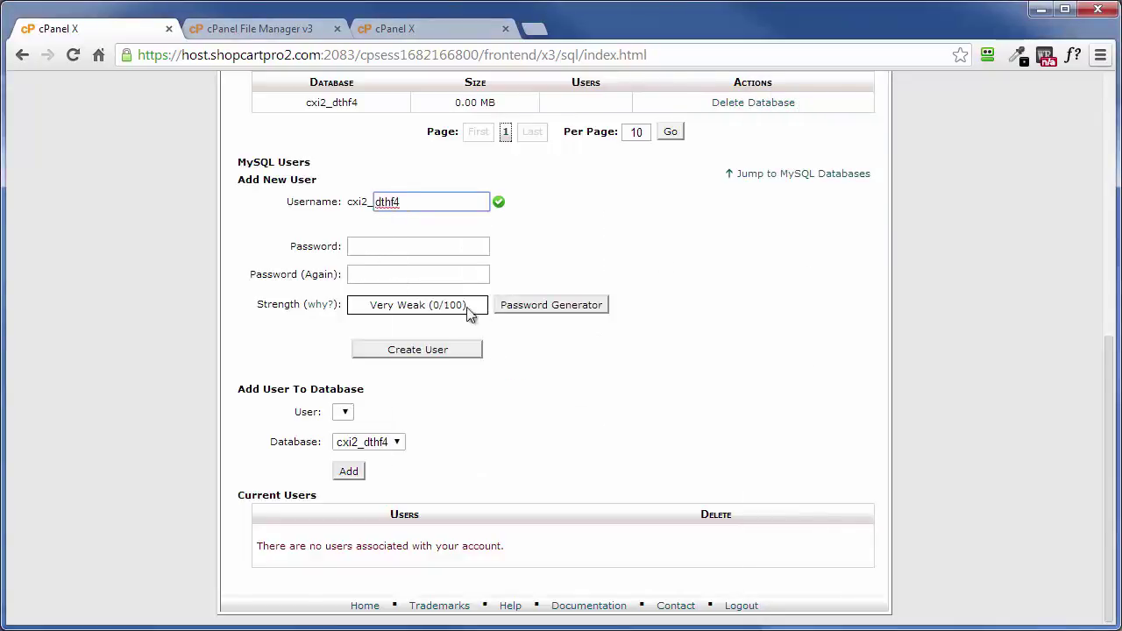
# Generate a password for the new MySQL user, copy it, apply it to both password fields and create the user
pyautogui.click(530, 306)
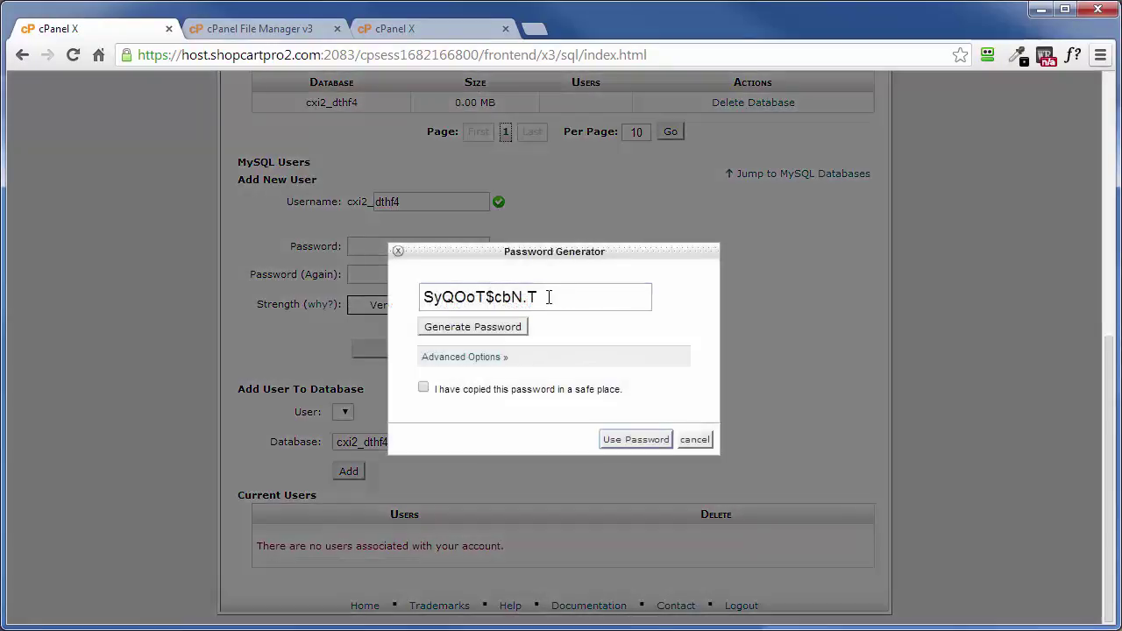
pyautogui.moveTo(548, 297); pyautogui.dragTo(412, 295)
pyautogui.rightClick(471, 298)
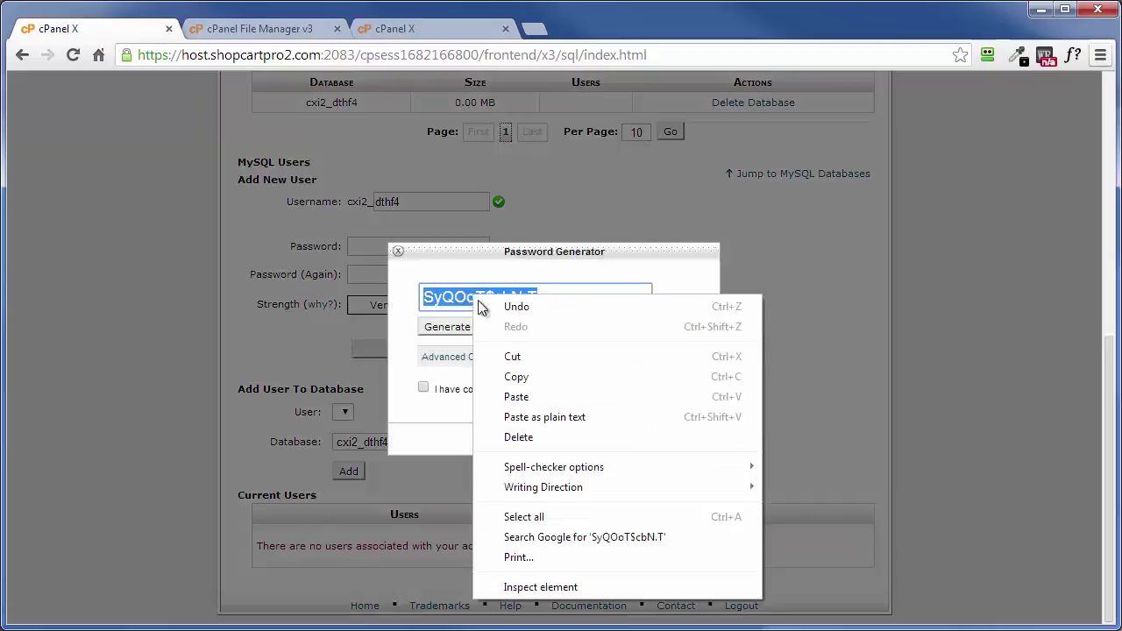
pyautogui.click(521, 374)
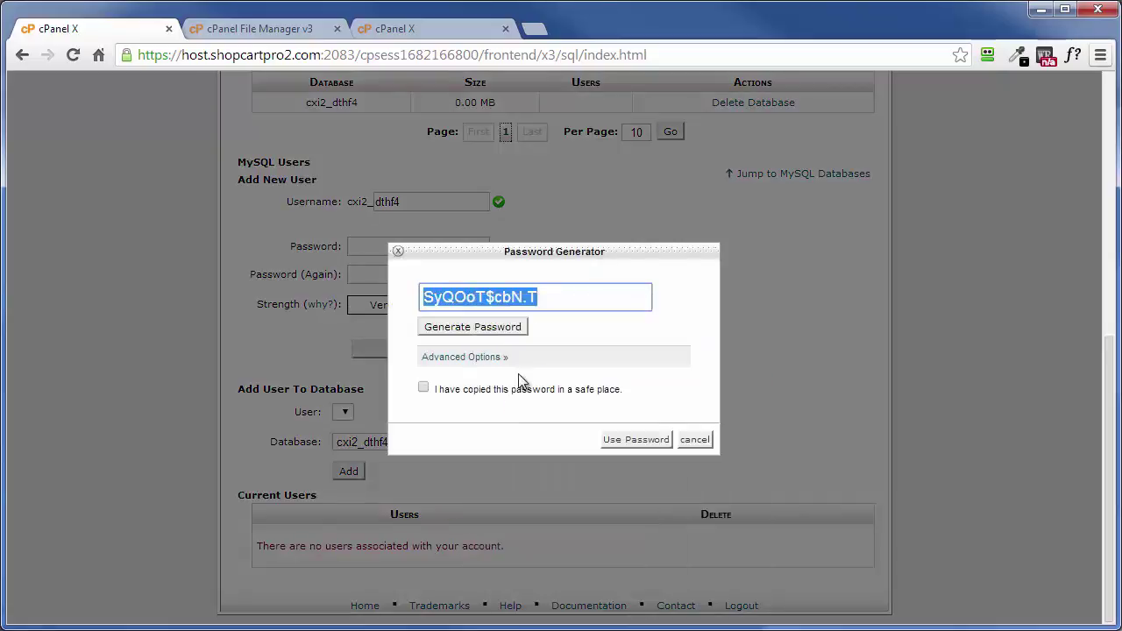
pyautogui.click(424, 389)
pyautogui.click(625, 441)
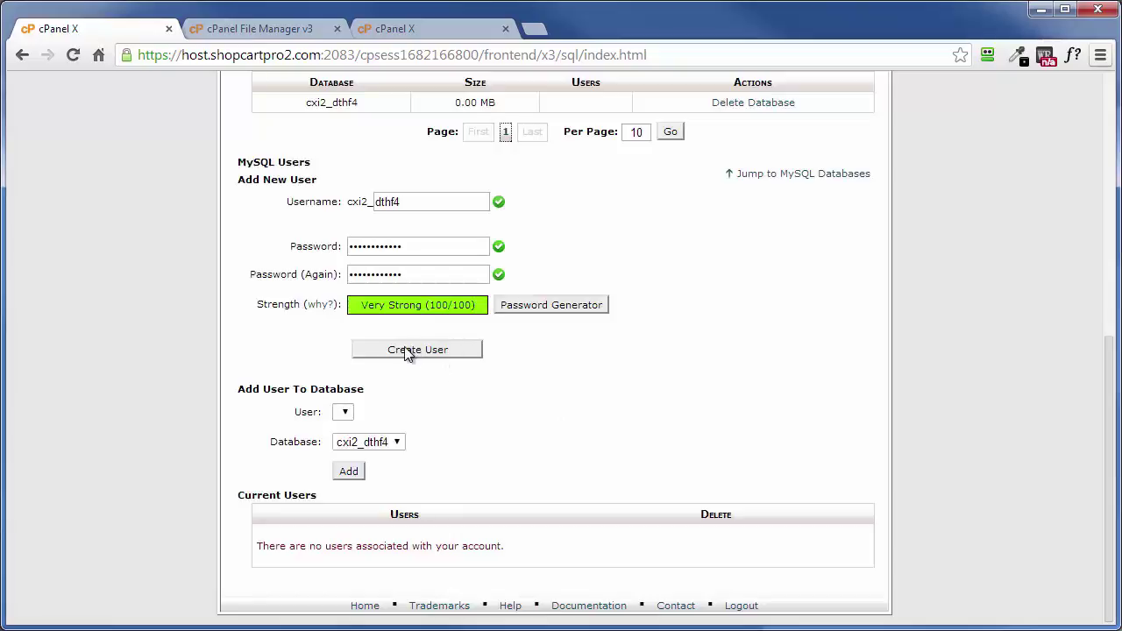
pyautogui.click(408, 352)
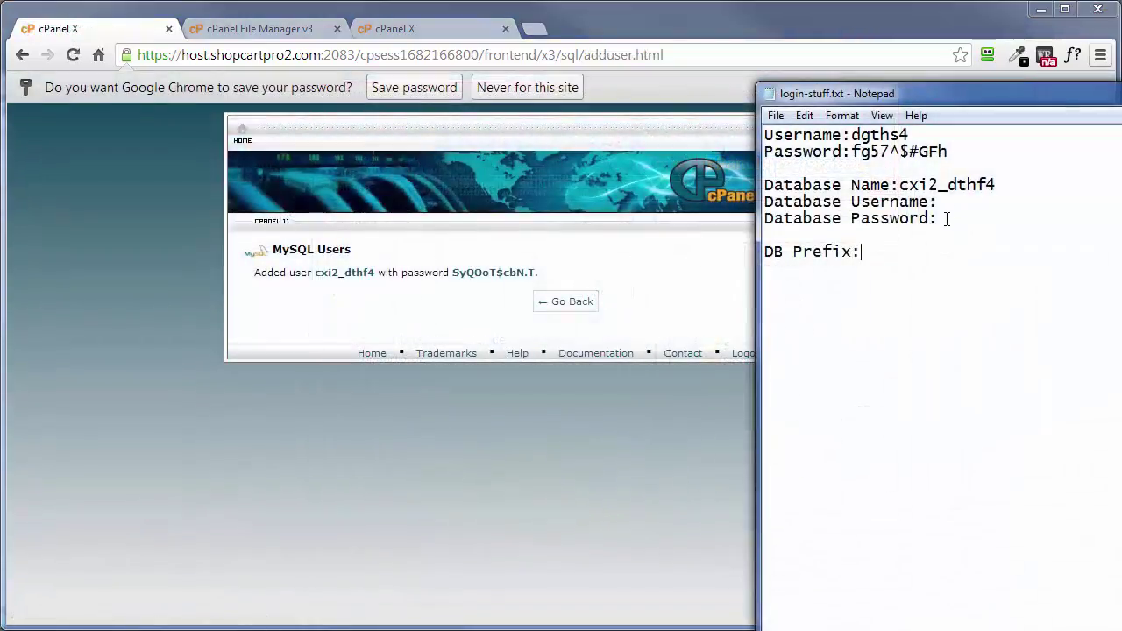
pyautogui.rightClick(947, 219)
pyautogui.click(992, 295)
pyautogui.moveTo(900, 187); pyautogui.dragTo(998, 187)
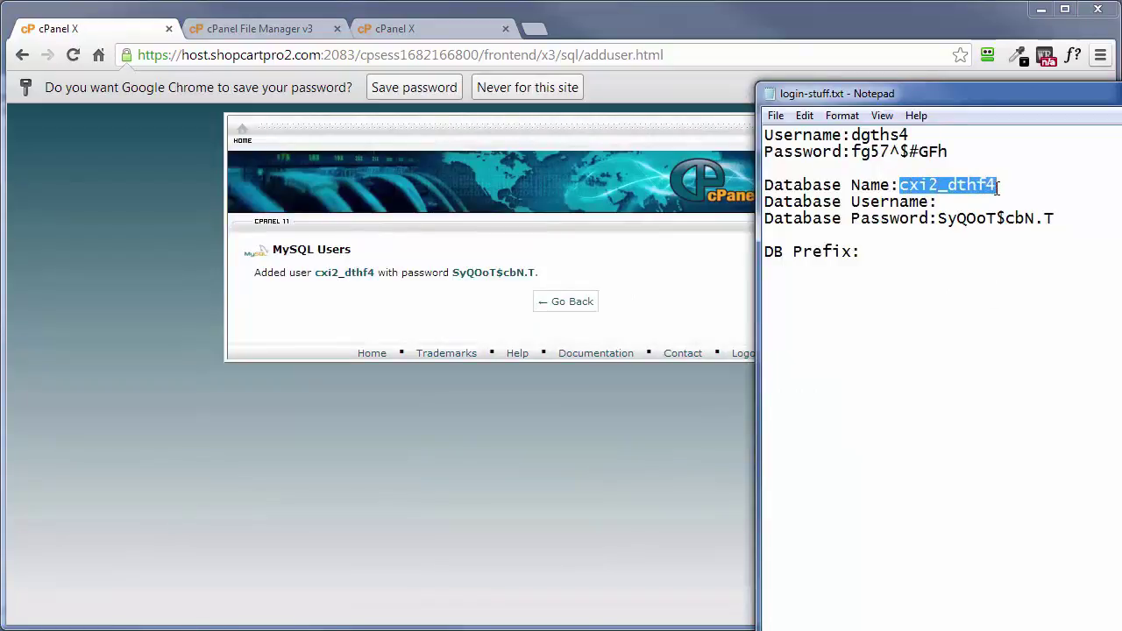
pyautogui.rightClick(974, 183)
pyautogui.click(1008, 235)
pyautogui.click(952, 202)
pyautogui.rightClick(950, 202)
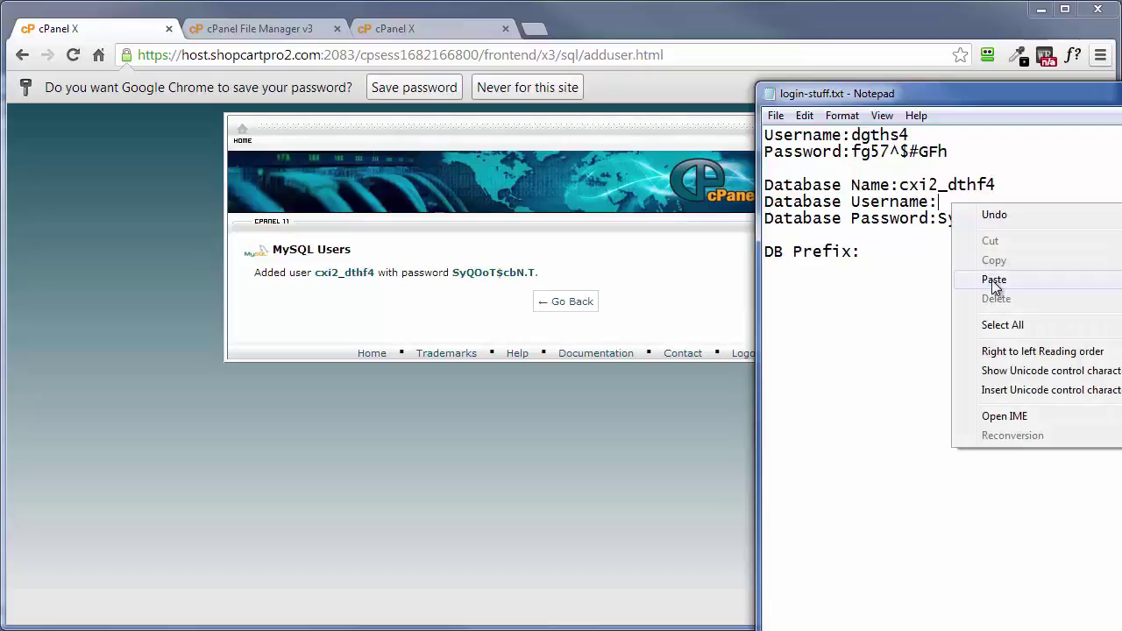
pyautogui.click(991, 280)
# Return to the cPanel MySQL Databases page and add user cxi2_dthf4 to database cxi2_dthf4
pyautogui.click(654, 292)
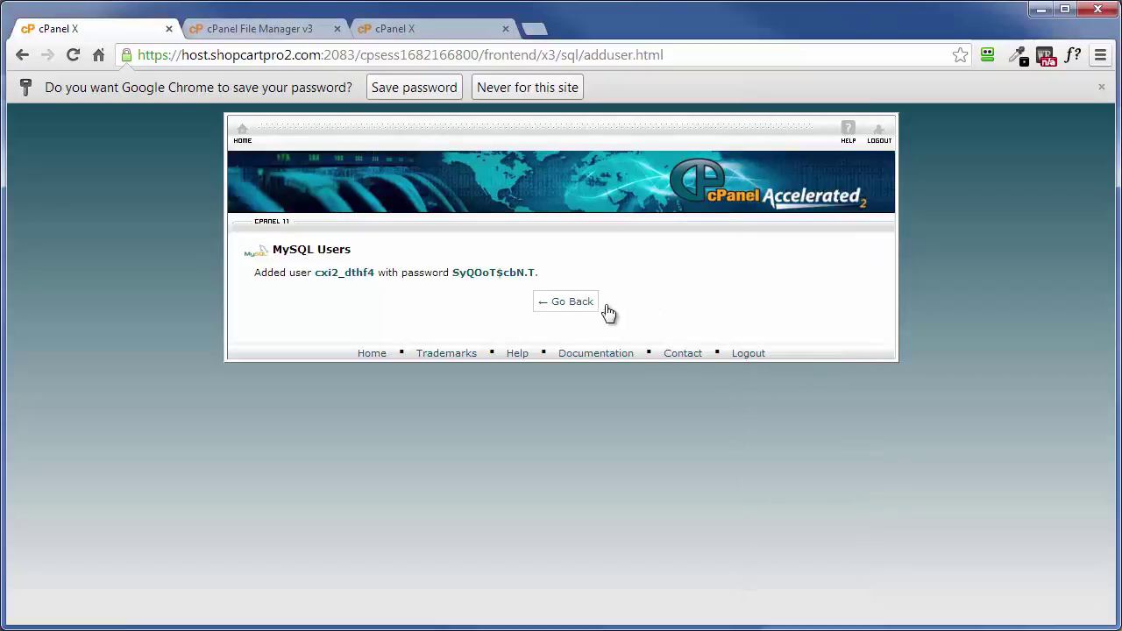
pyautogui.click(562, 307)
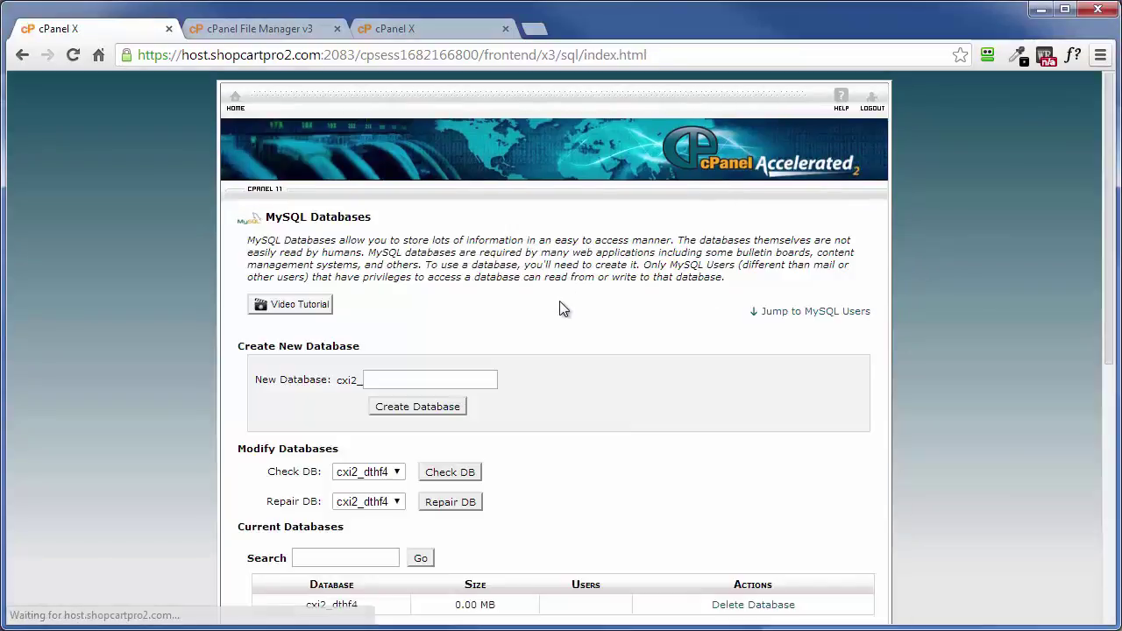
pyautogui.scroll(-3, 609, 375)
pyautogui.scroll(-3, 616, 379)
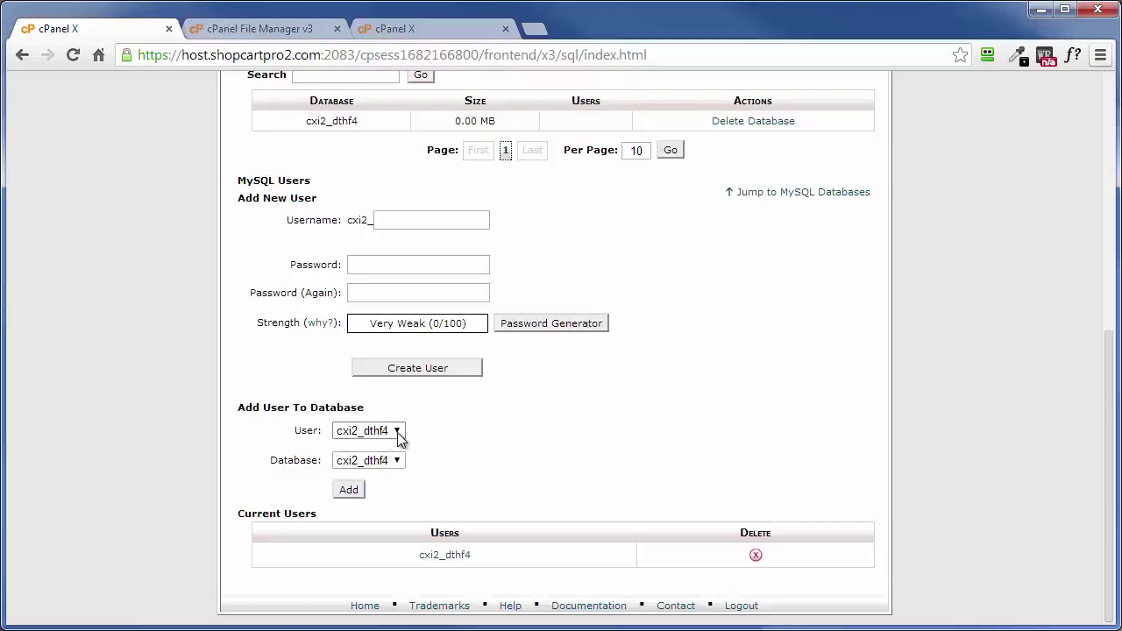
pyautogui.click(354, 490)
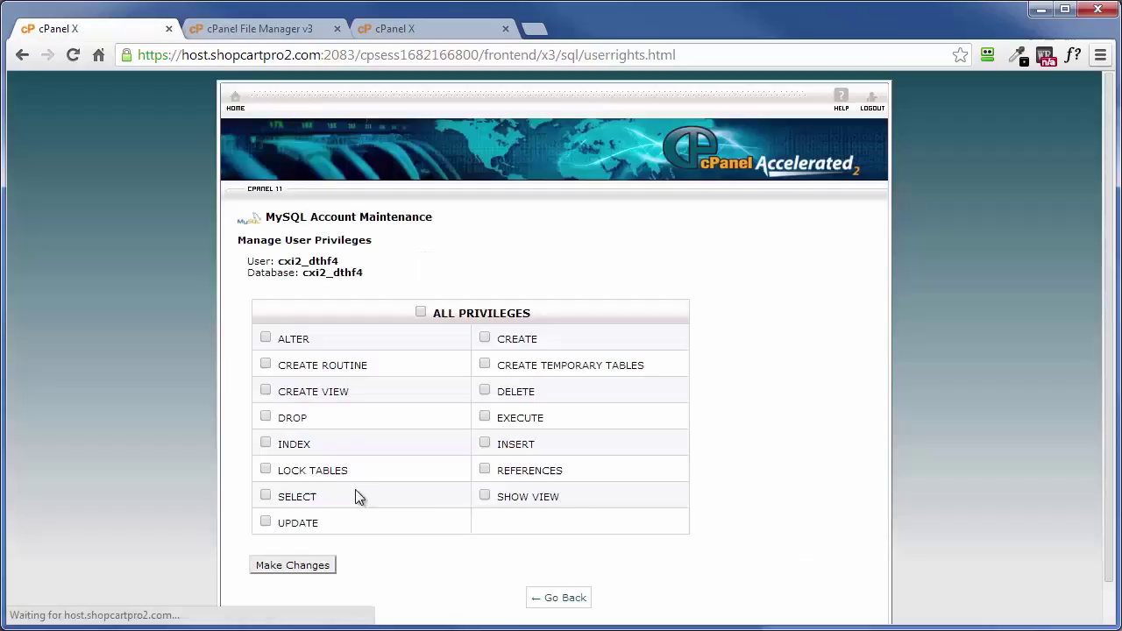
# Grant the user all privileges on the database, save the changes and go back to the MySQL Databases page
pyautogui.click(421, 313)
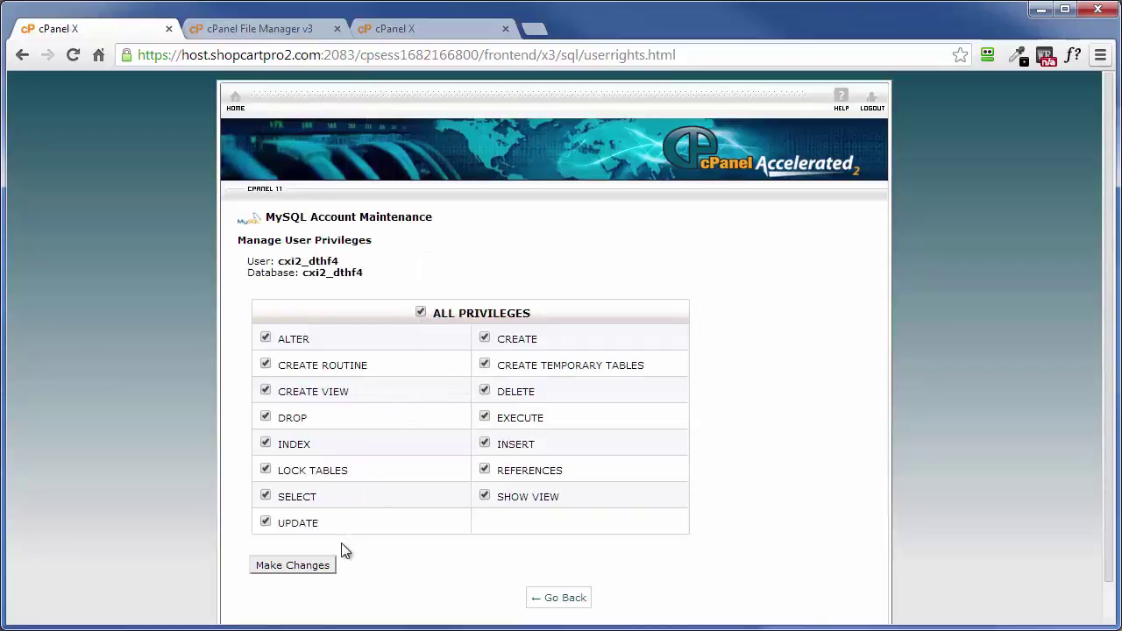
pyautogui.click(282, 568)
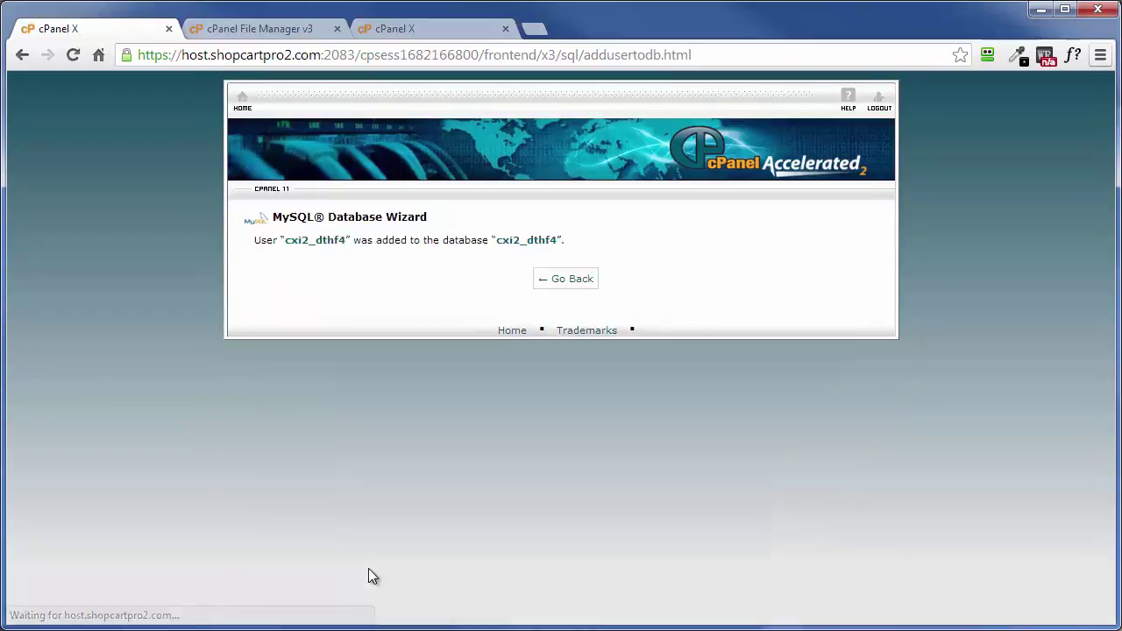
pyautogui.click(563, 280)
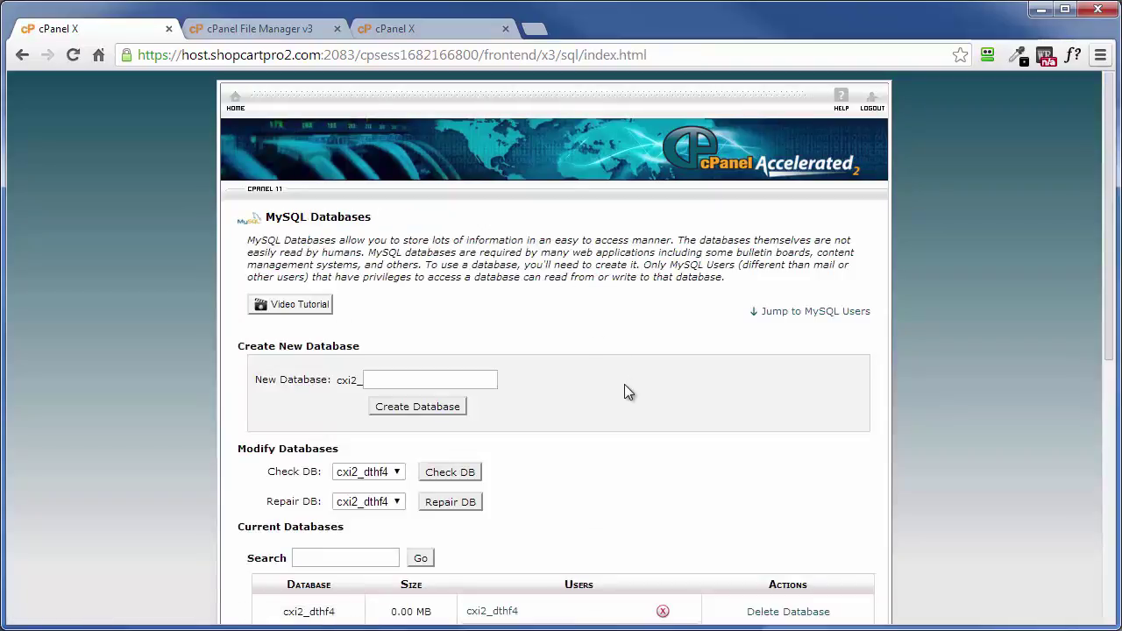
# Return from the upload page to the public_html folder and extract wp-activate.zip into /public_html
pyautogui.click(396, 30)
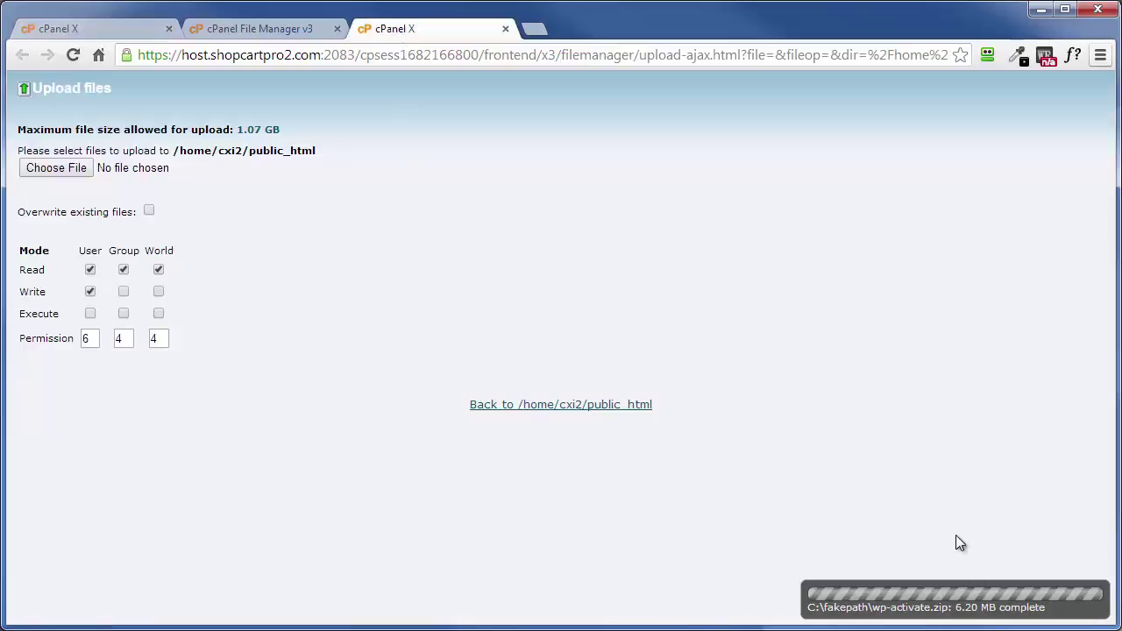
pyautogui.click(529, 405)
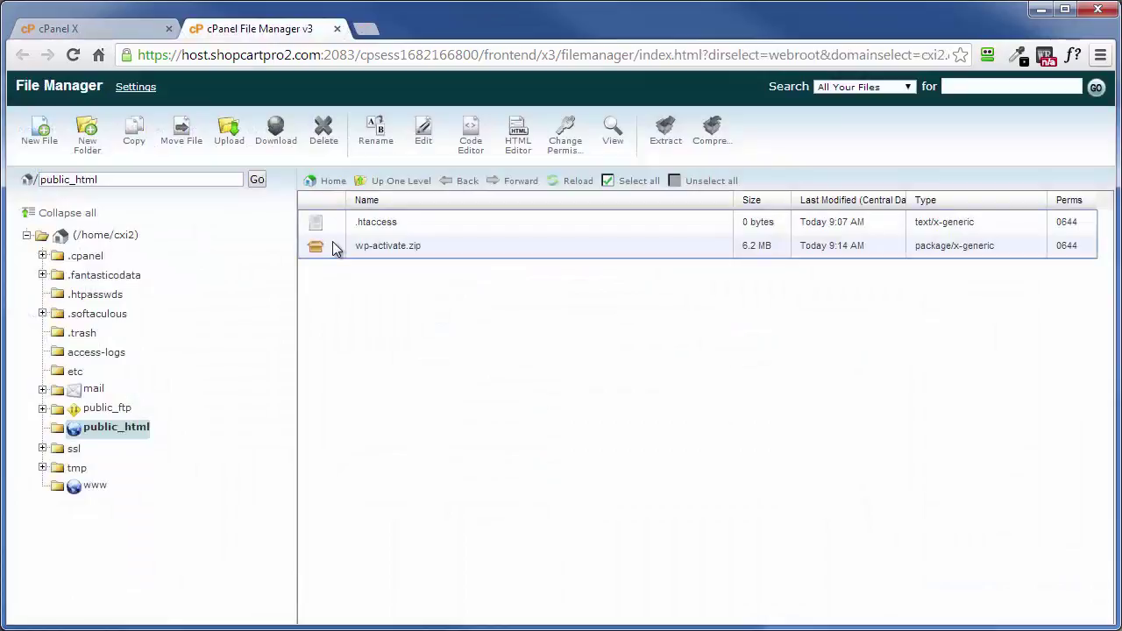
pyautogui.click(333, 249)
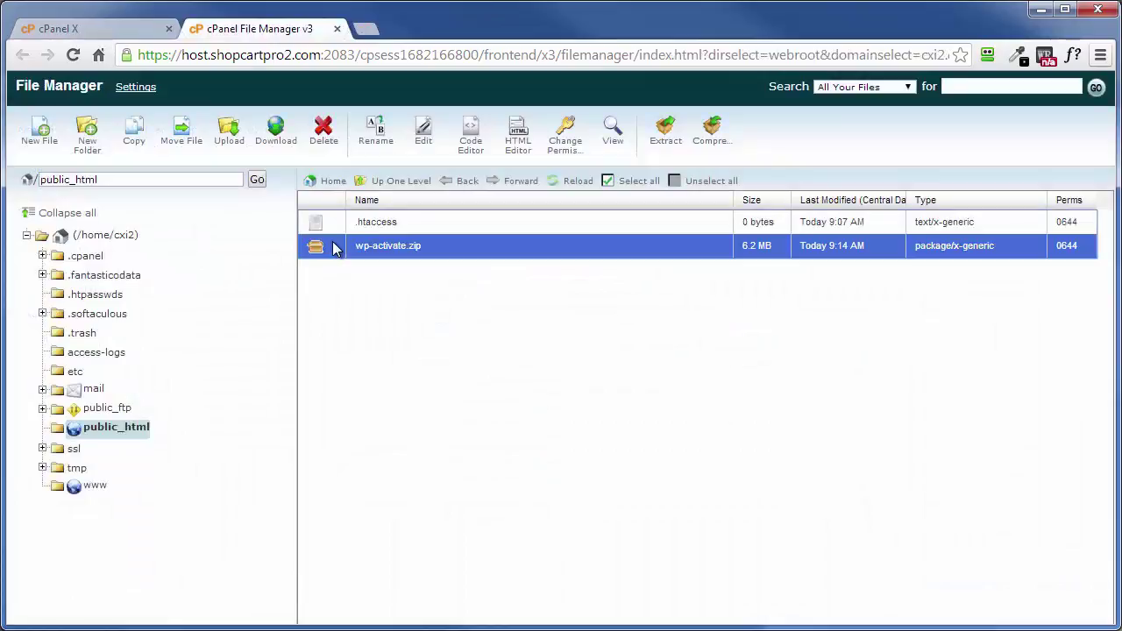
pyautogui.click(664, 146)
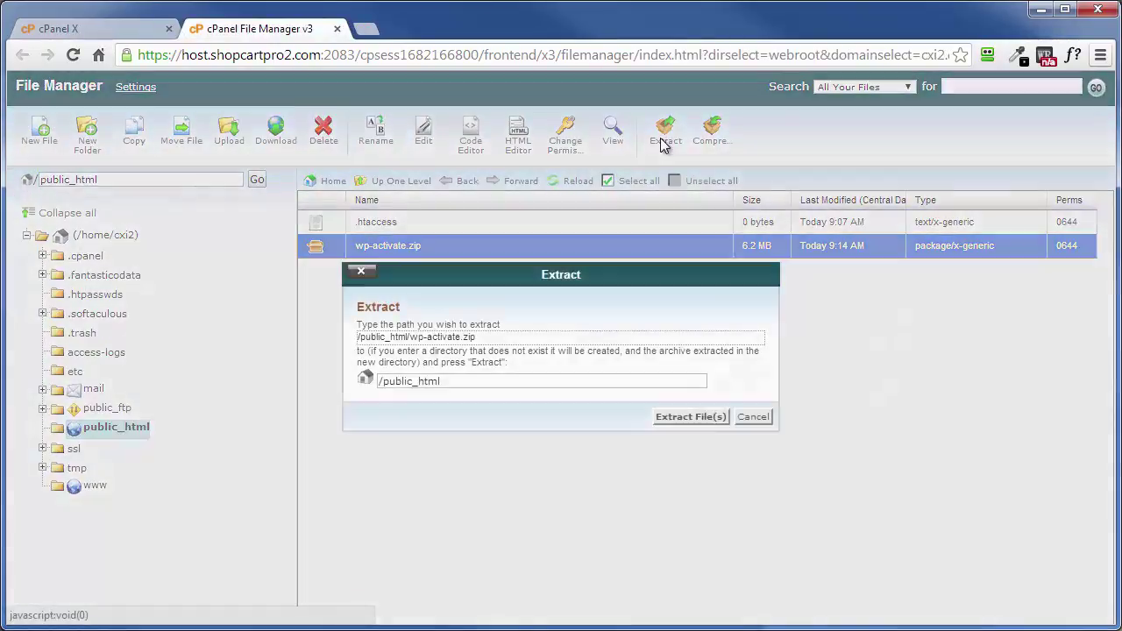
pyautogui.click(688, 419)
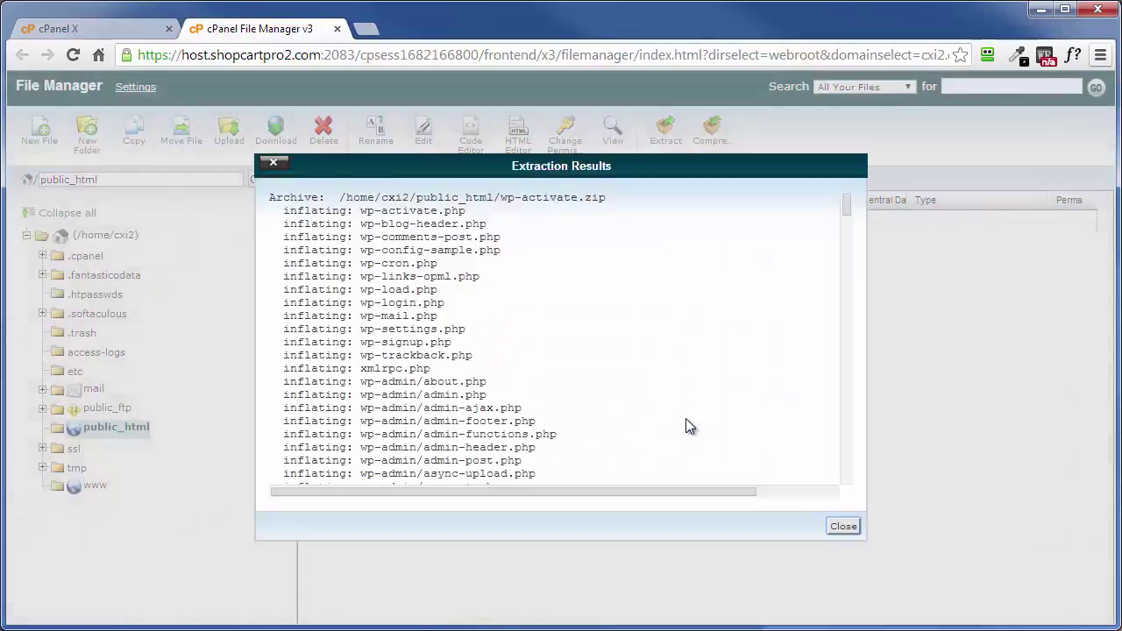
pyautogui.click(844, 526)
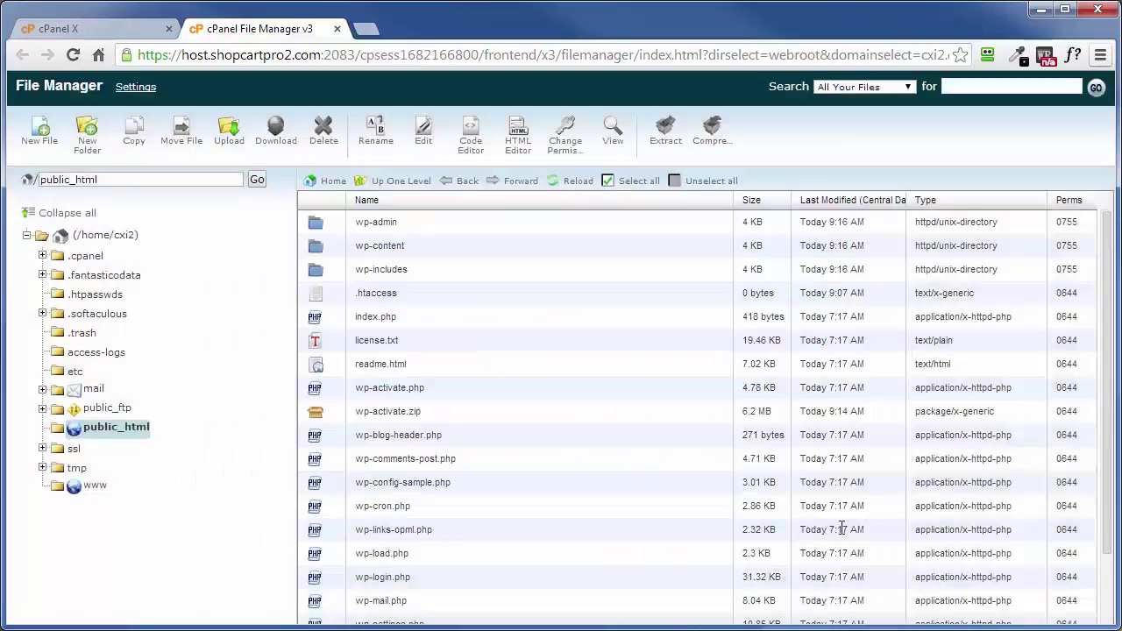
# Delete the wp-activate.zip archive from the public_html folder
pyautogui.click(338, 417)
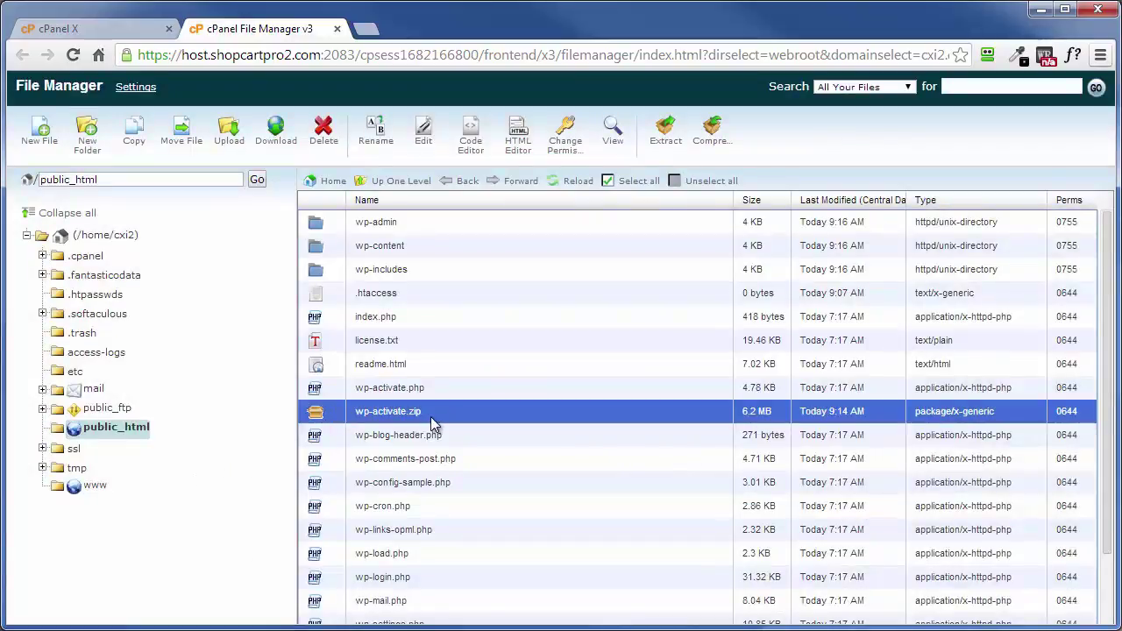
pyautogui.click(324, 139)
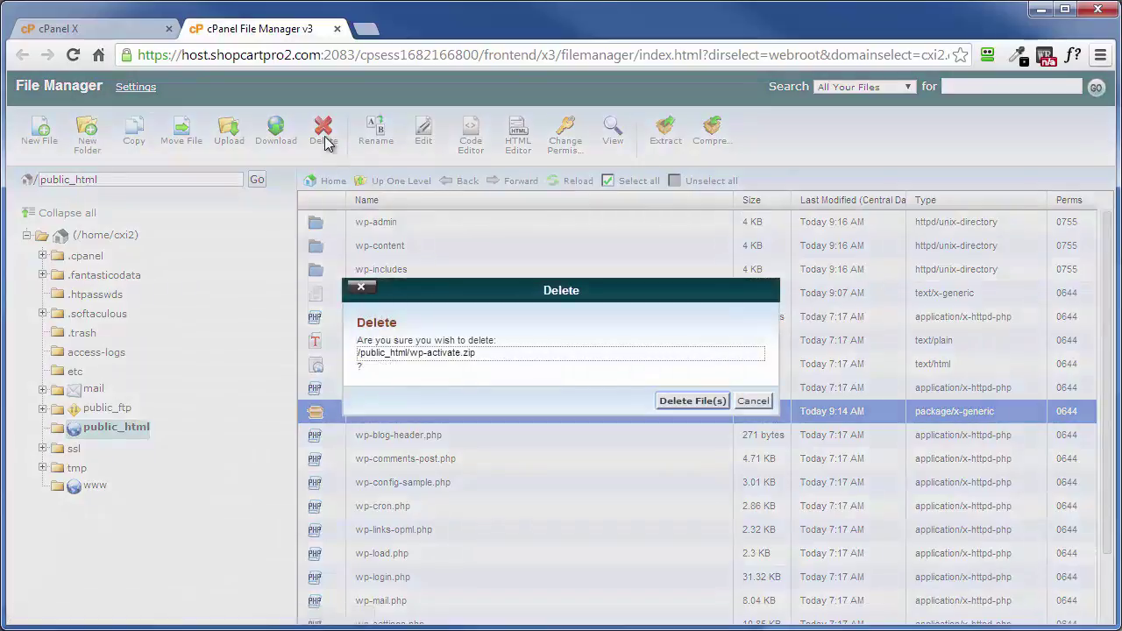
pyautogui.click(680, 403)
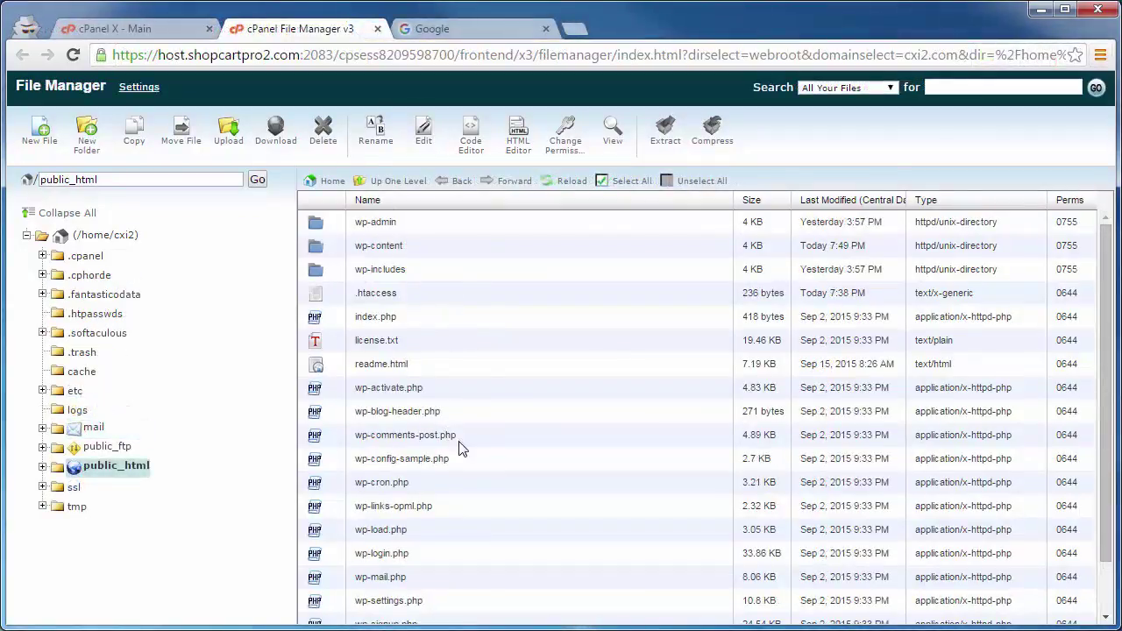
pyautogui.click(459, 29)
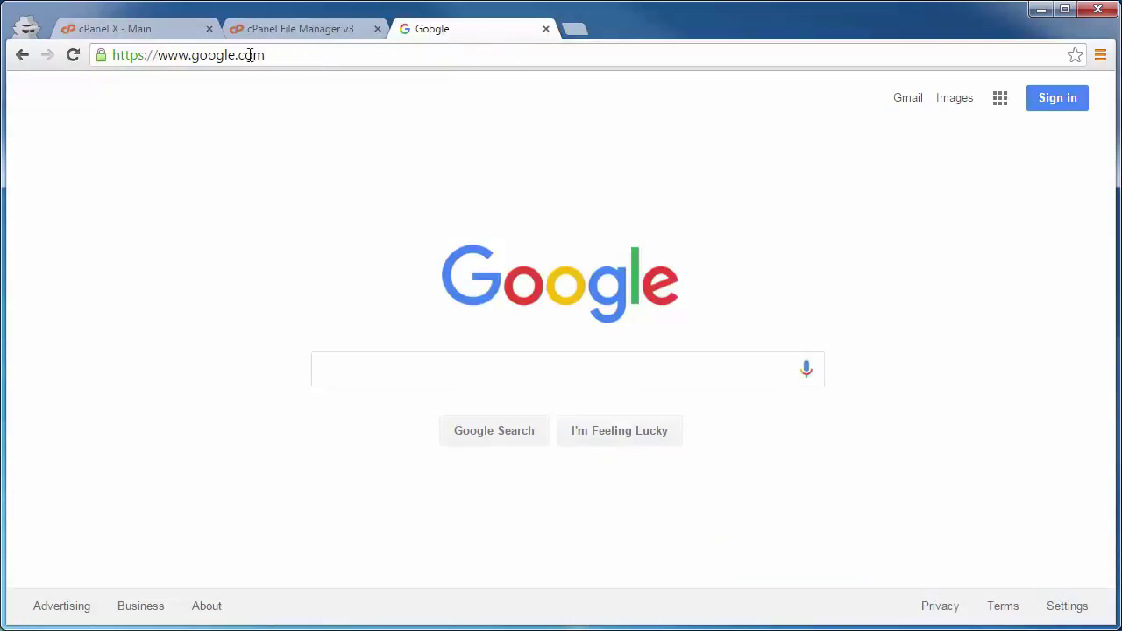
pyautogui.moveTo(257, 55); pyautogui.dragTo(112, 55)
pyautogui.write('http://cxi2.com/wp-admin/install.php')
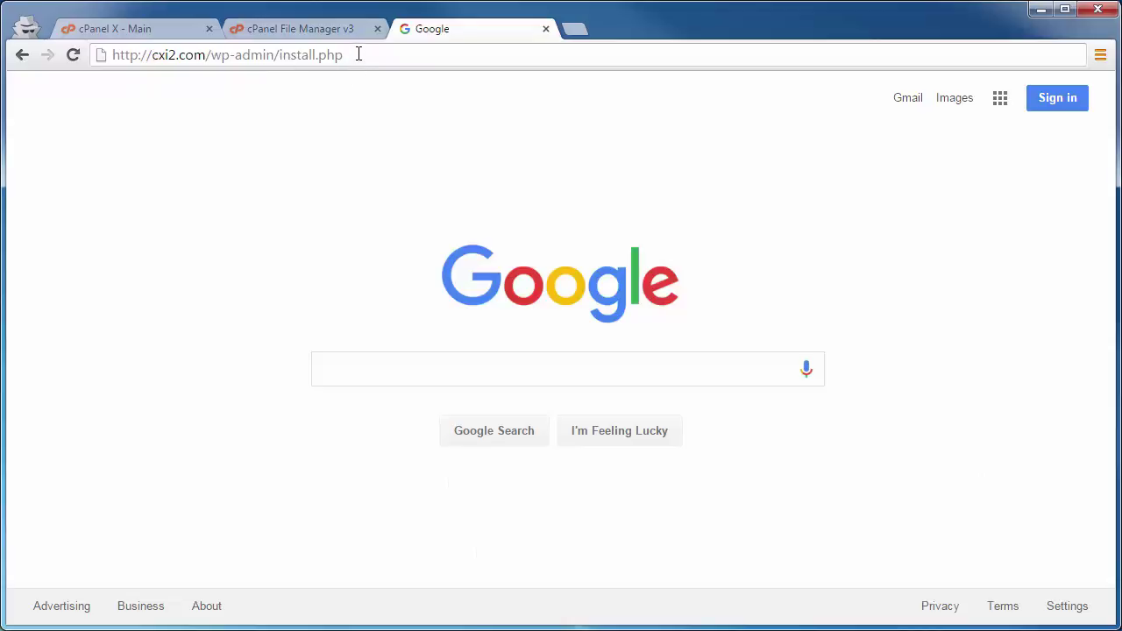
pyautogui.press('Return')
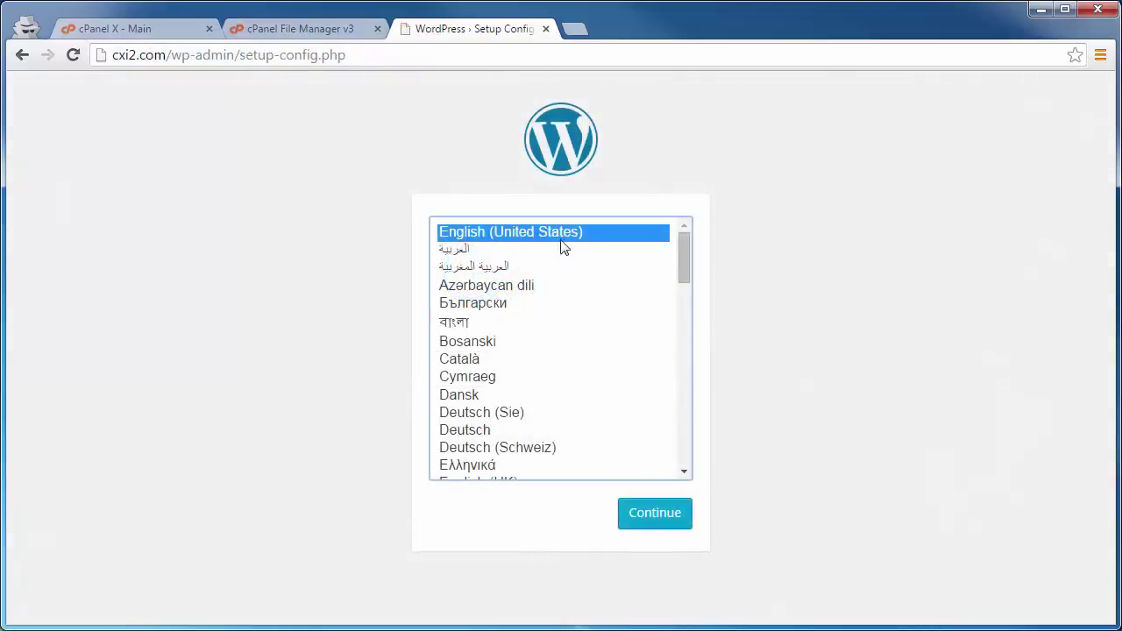
pyautogui.click(655, 518)
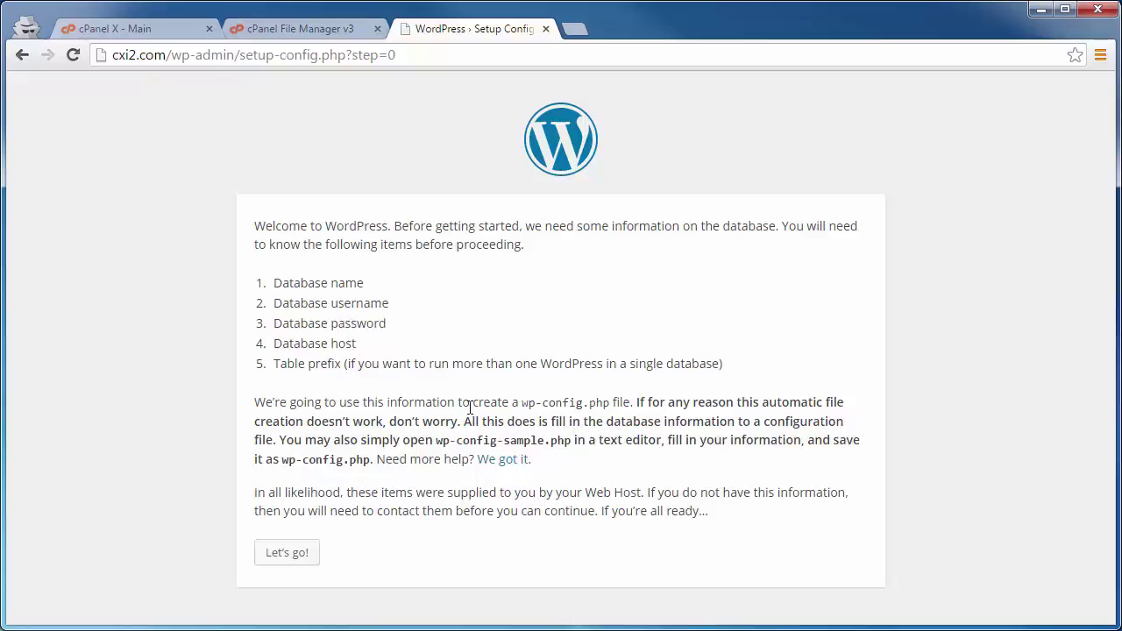
# Enter cxi2_dgths4 as database name and user name plus the database password, submit with localhost and prefix wp_, and run the install
pyautogui.click(280, 555)
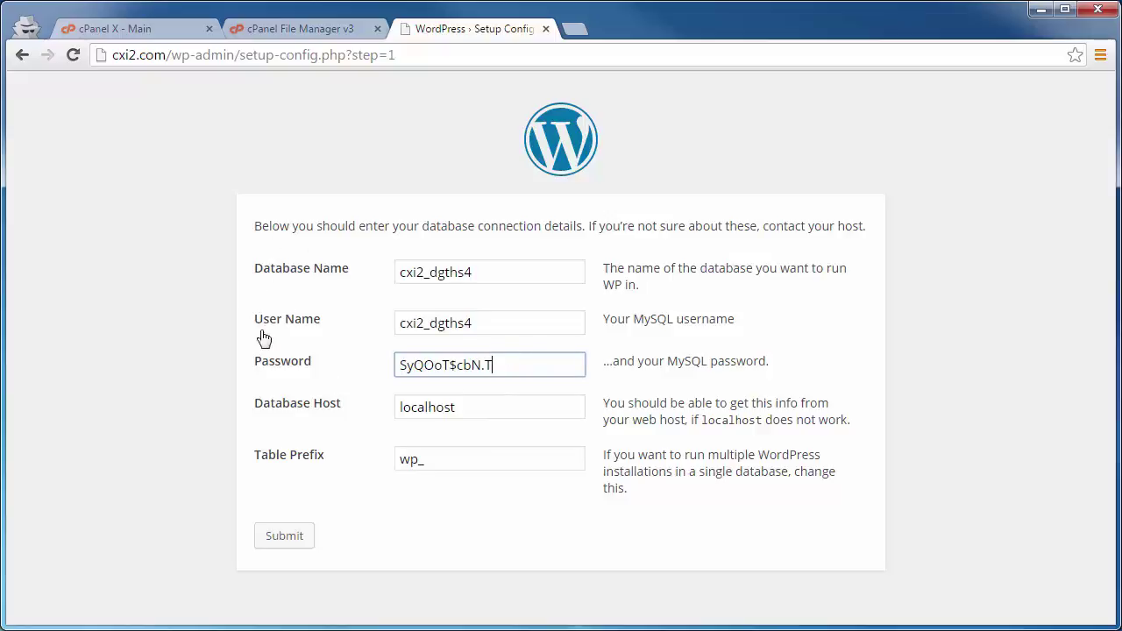
pyautogui.click(285, 537)
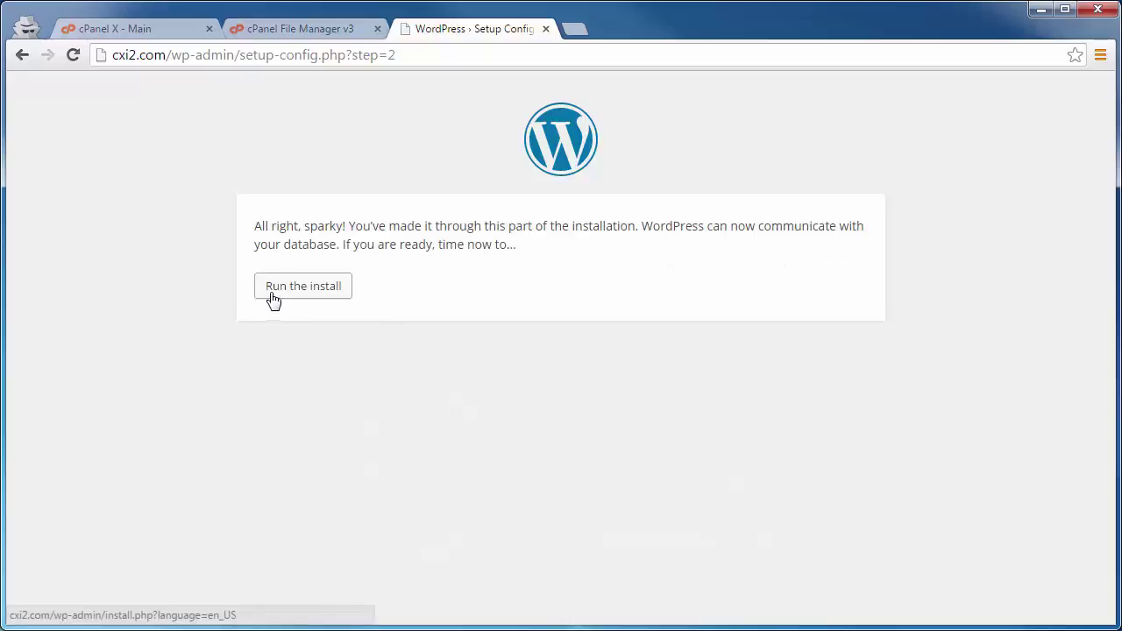
pyautogui.click(273, 296)
pyautogui.scroll(-3, 271, 292)
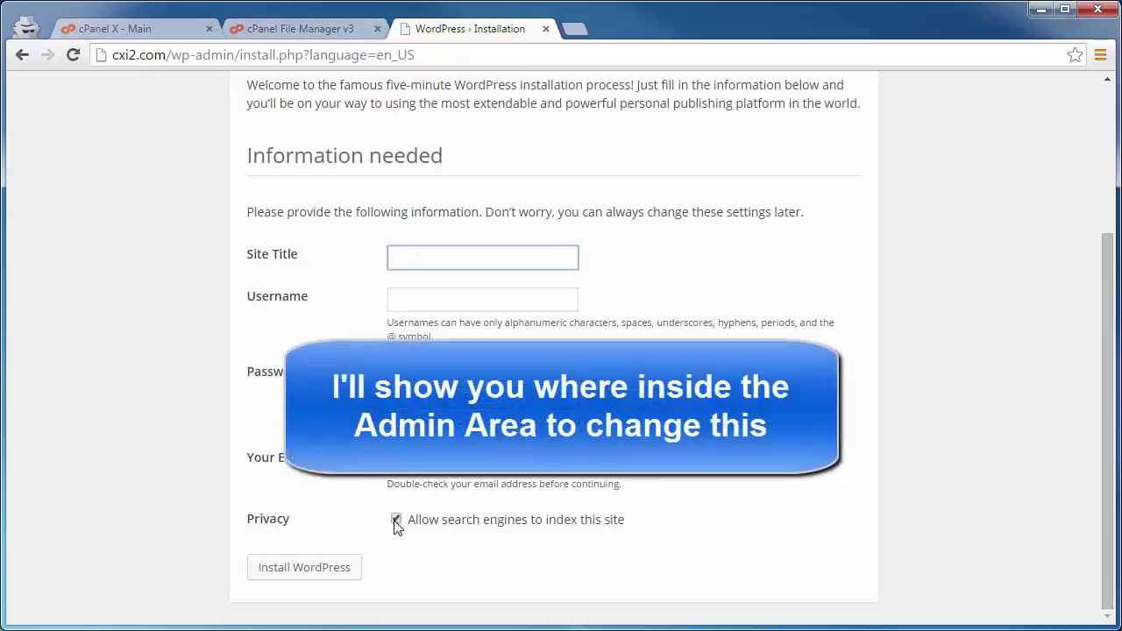
# Install WordPress titled Dog Trainers R Us with username dgths4, the admin password and e-mail, and search engine indexing disallowed, and log in to the dashboard
pyautogui.click(396, 520)
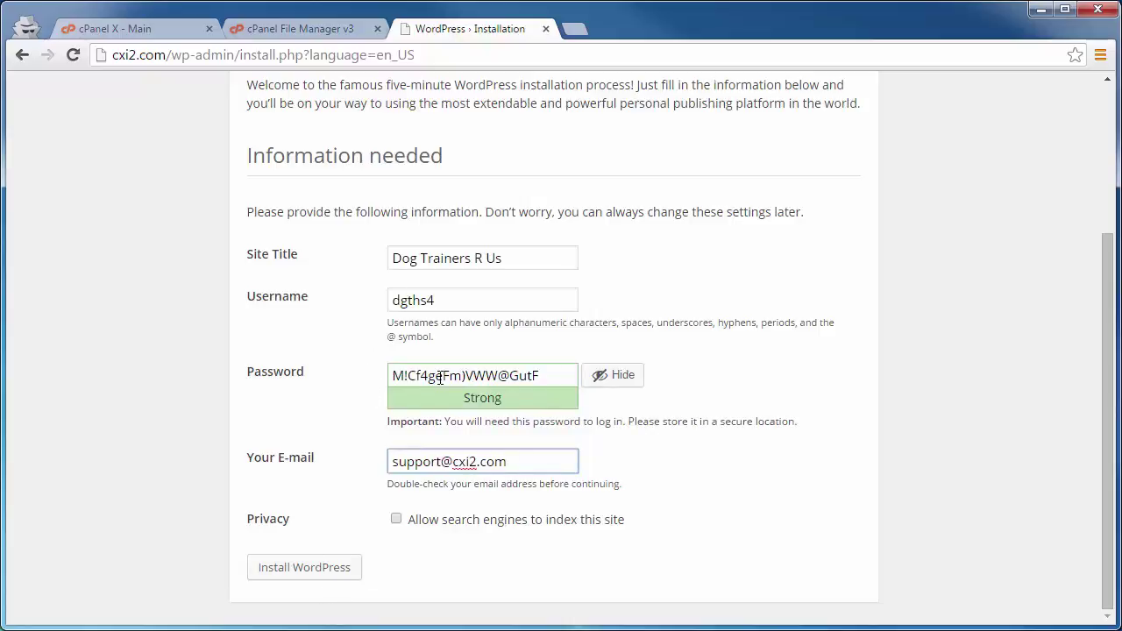
pyautogui.click(295, 570)
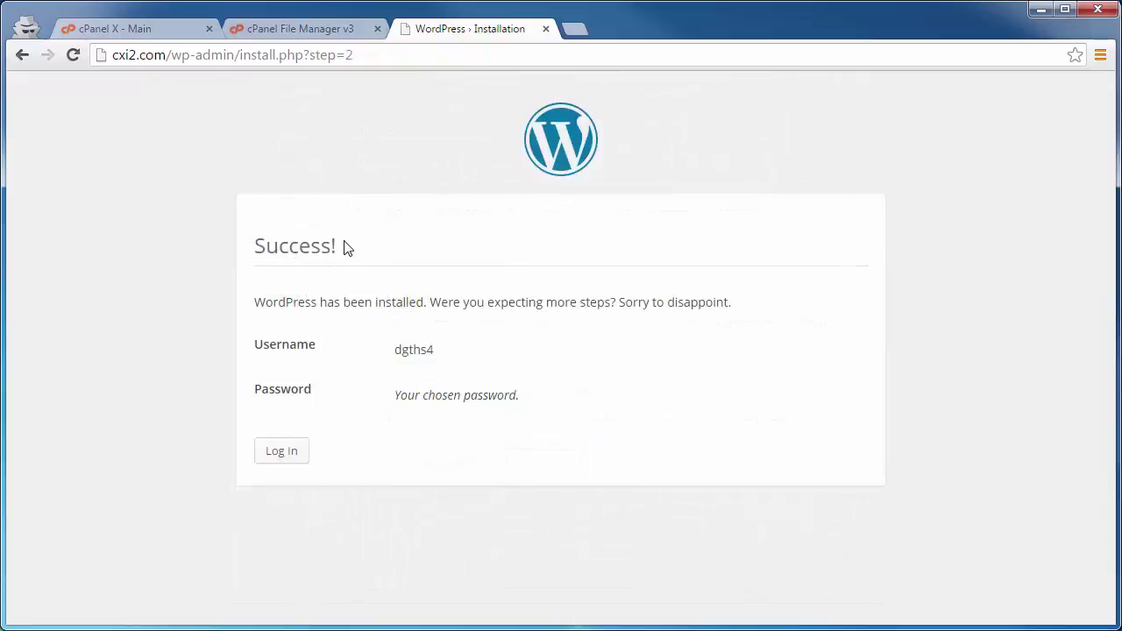
pyautogui.click(282, 451)
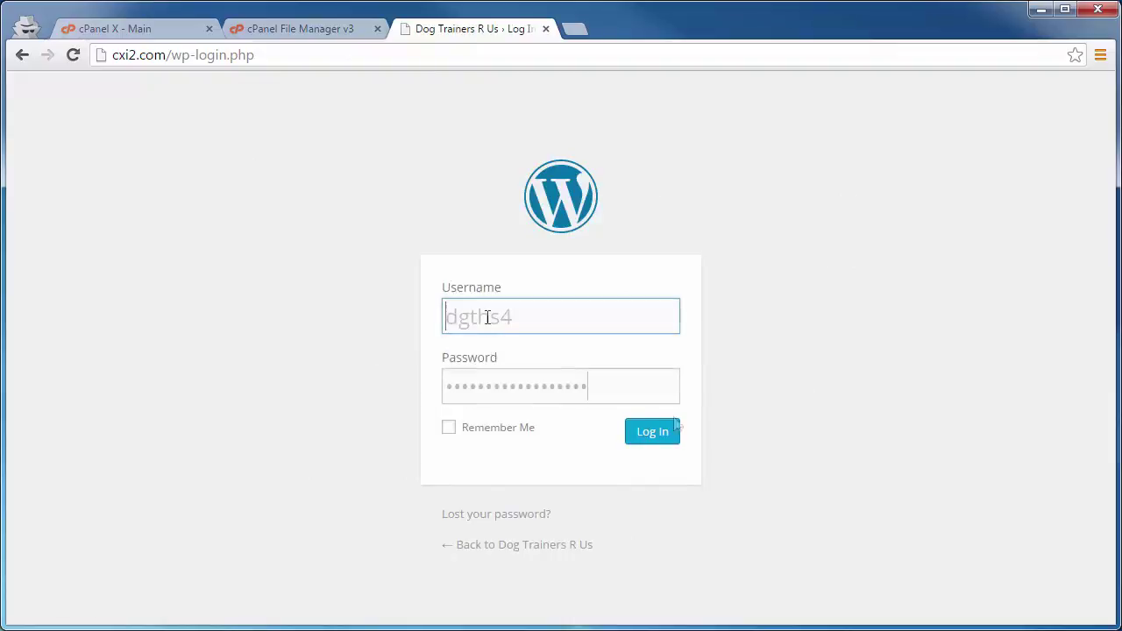
pyautogui.click(646, 442)
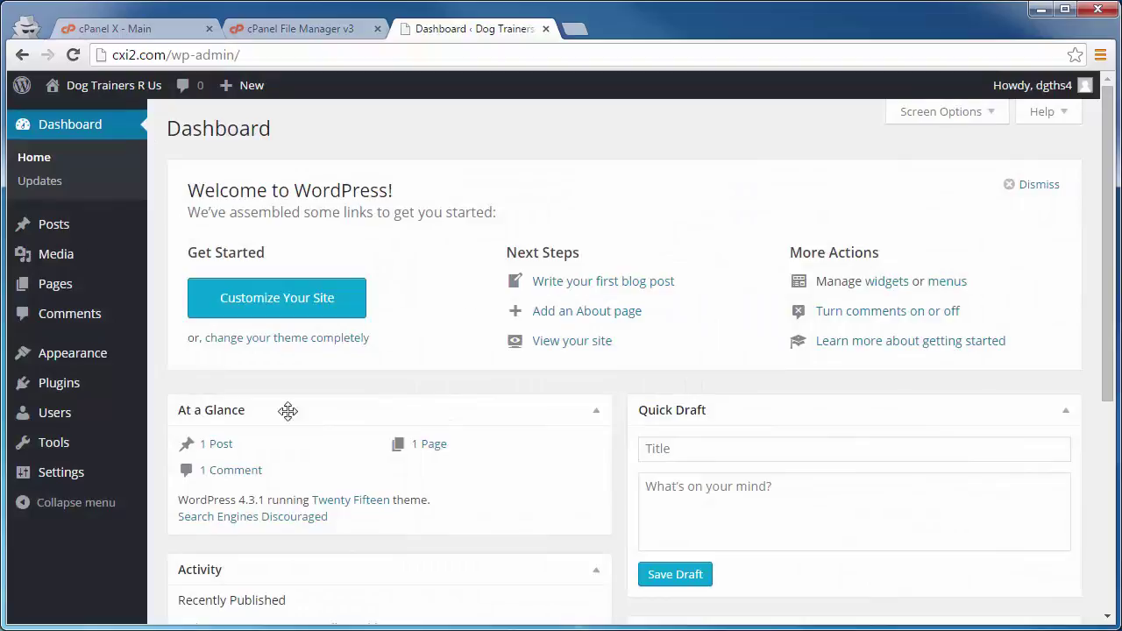
# Open the Reading settings and save them with search engines discouraged from indexing this site
pyautogui.moveTo(38, 478)
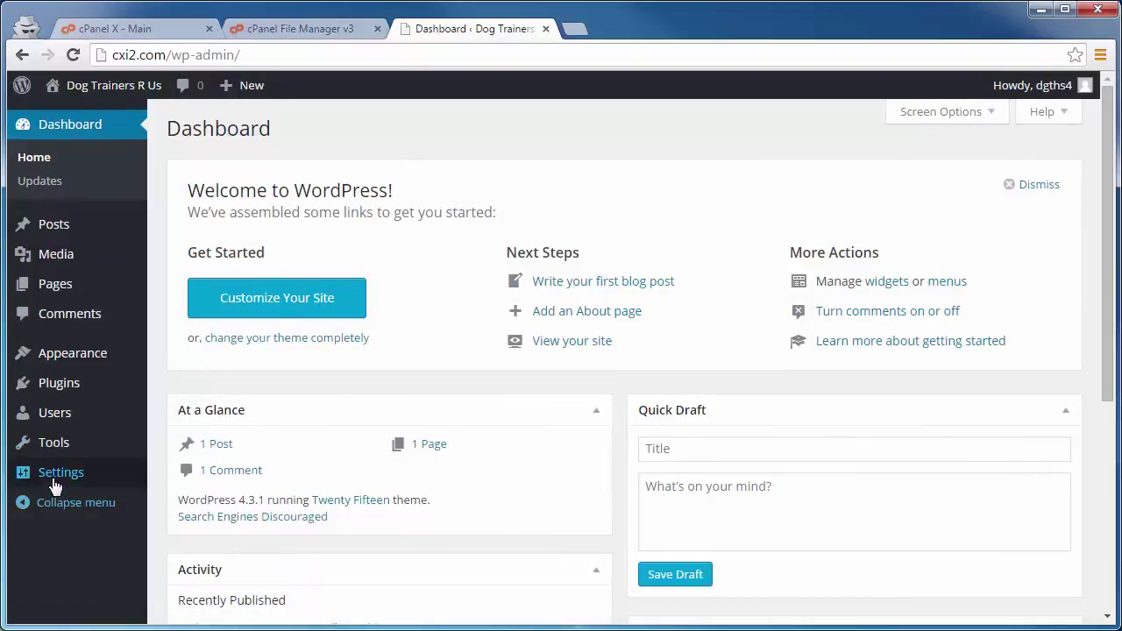
pyautogui.click(180, 505)
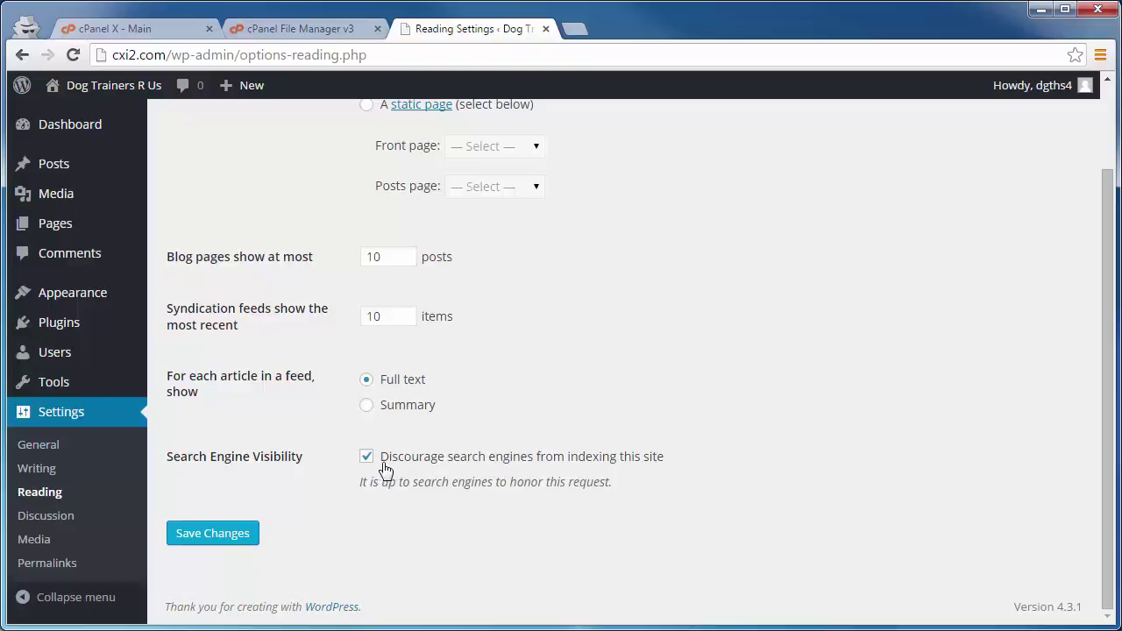
pyautogui.click(194, 536)
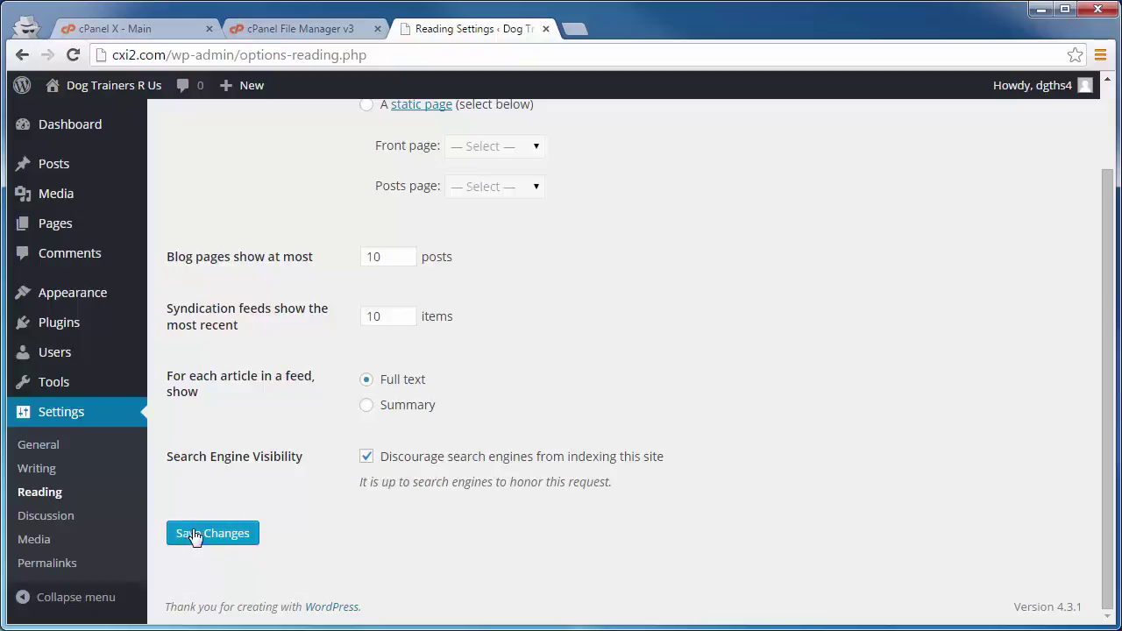